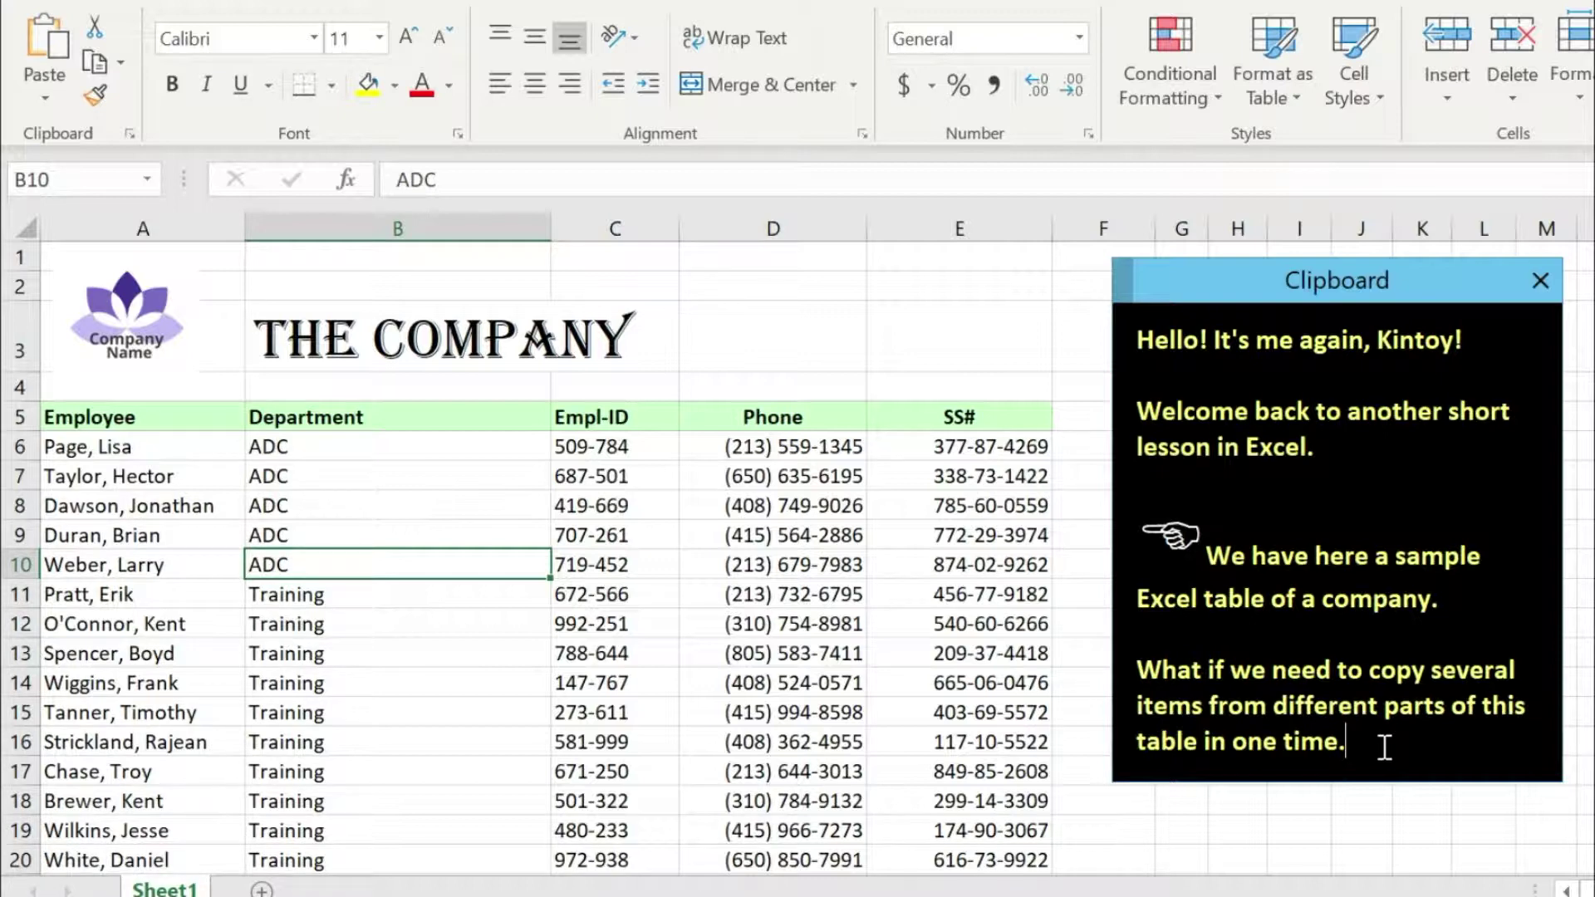
Add the line "What do we do?" to the end of the Clipboard note.
type("What do we do?")
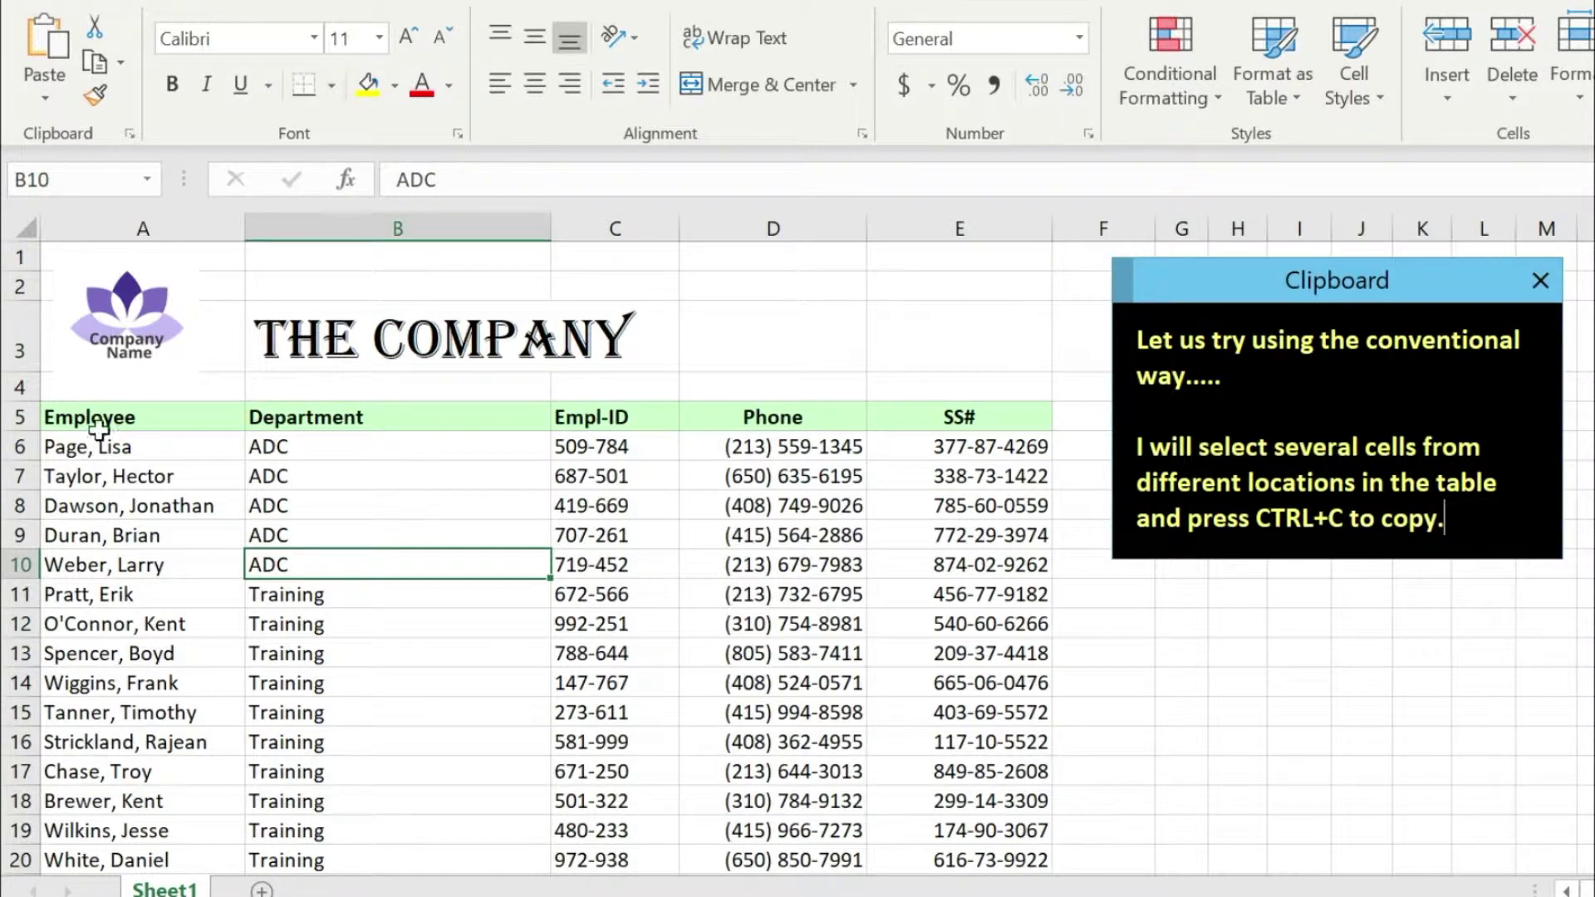
Try to copy the separate cells A6, C7:C9, B3 and A16:A17 together as one multiple selection.
left_click(95, 446)
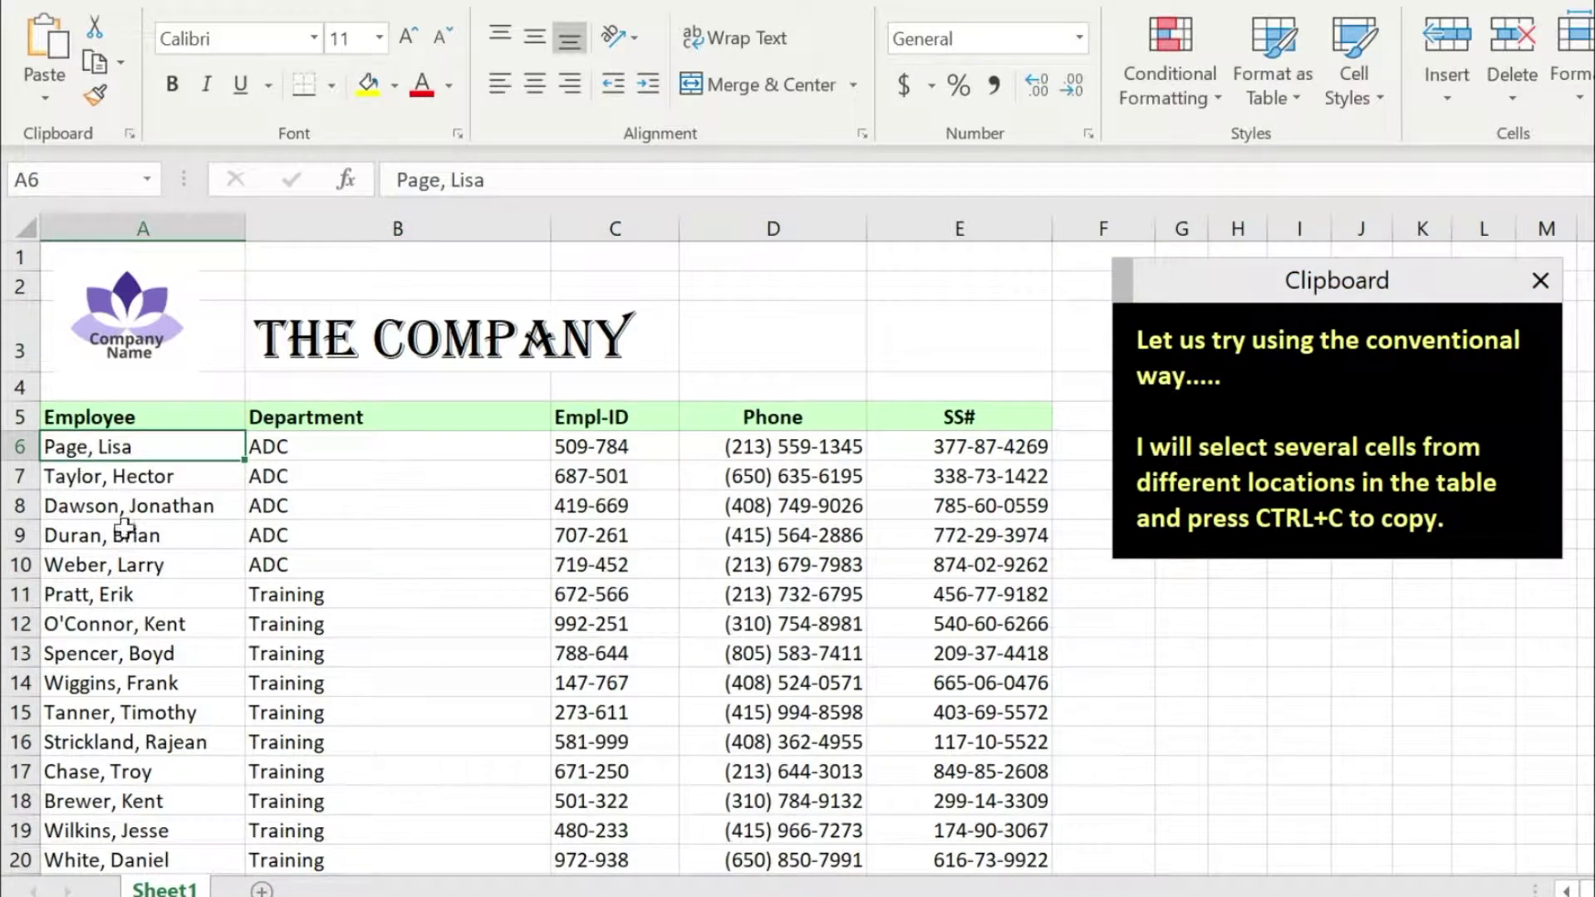
left_click_drag(591, 477, 612, 537, "ctrl")
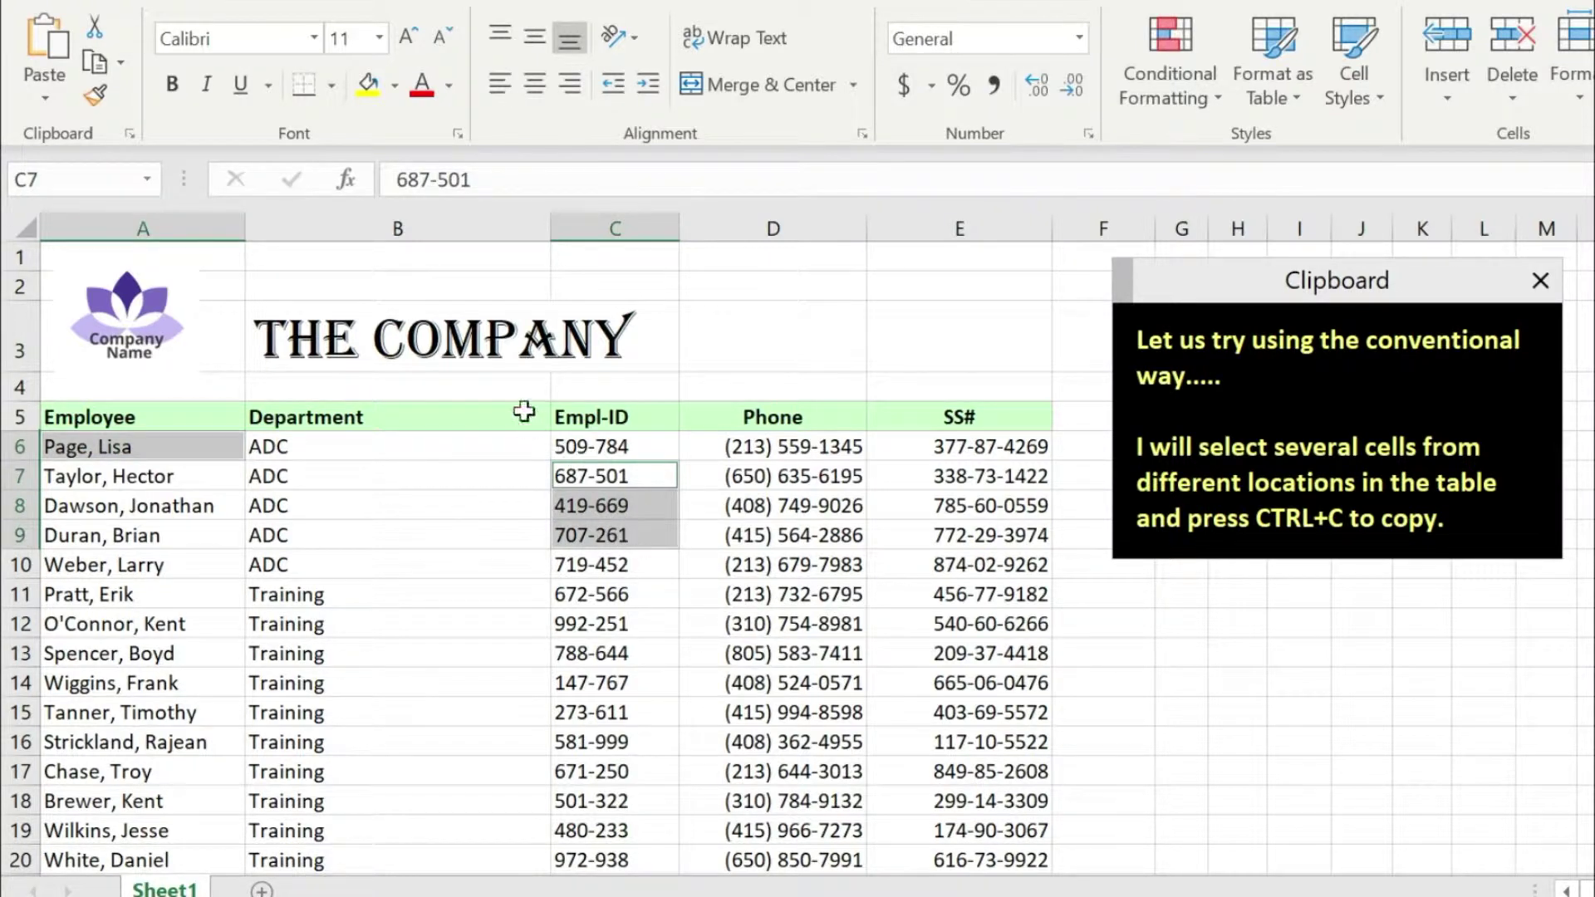
left_click(345, 338, "ctrl")
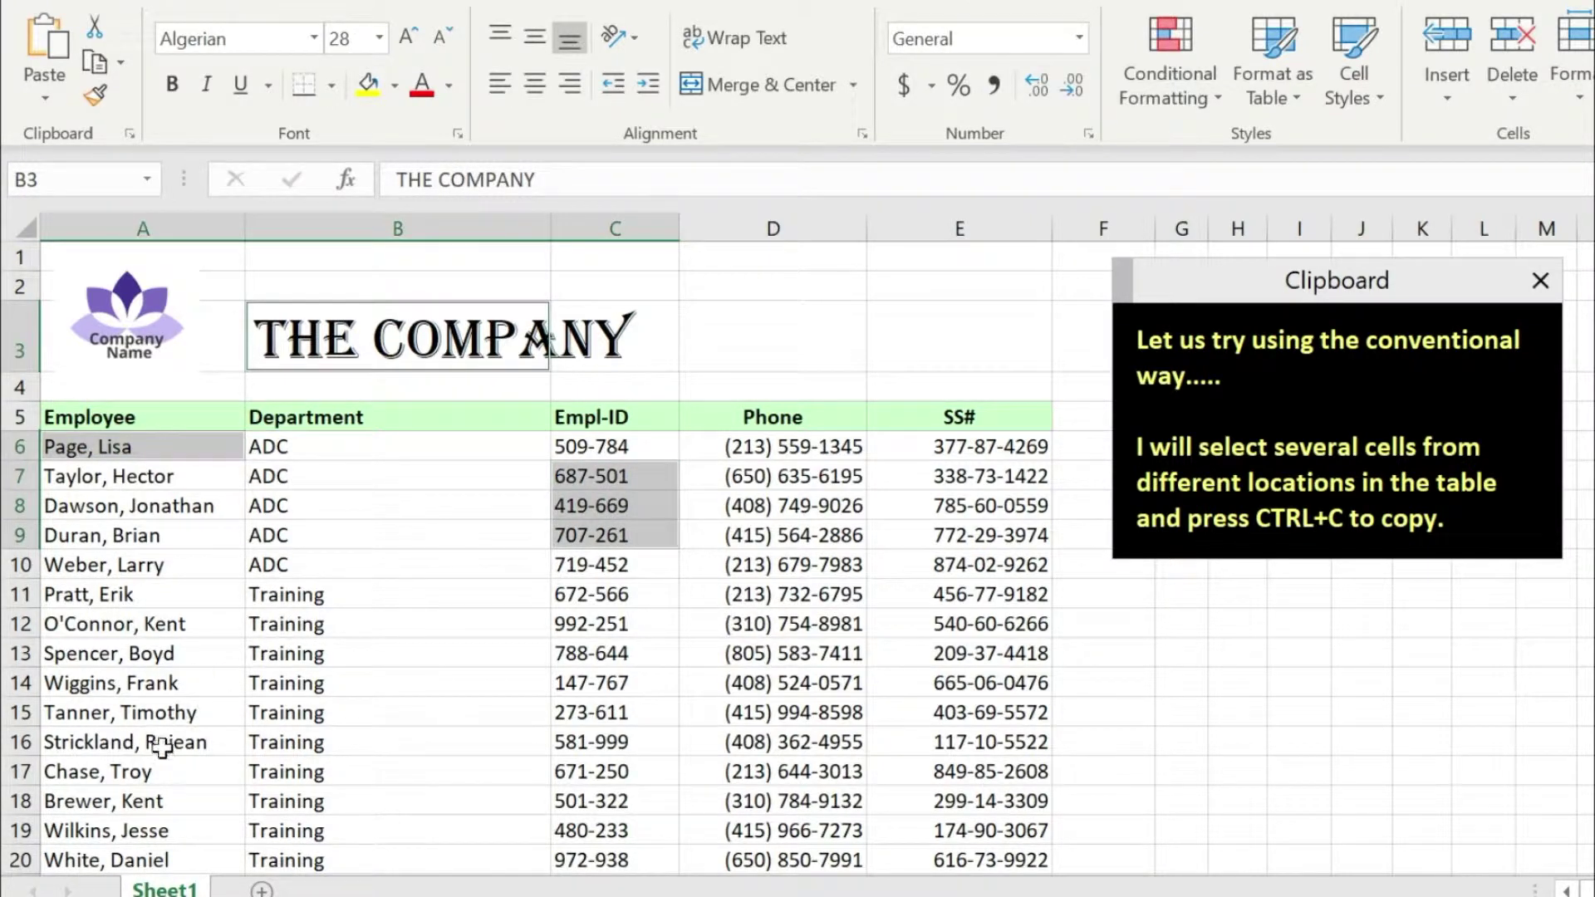
left_click_drag(158, 742, 169, 772, "ctrl")
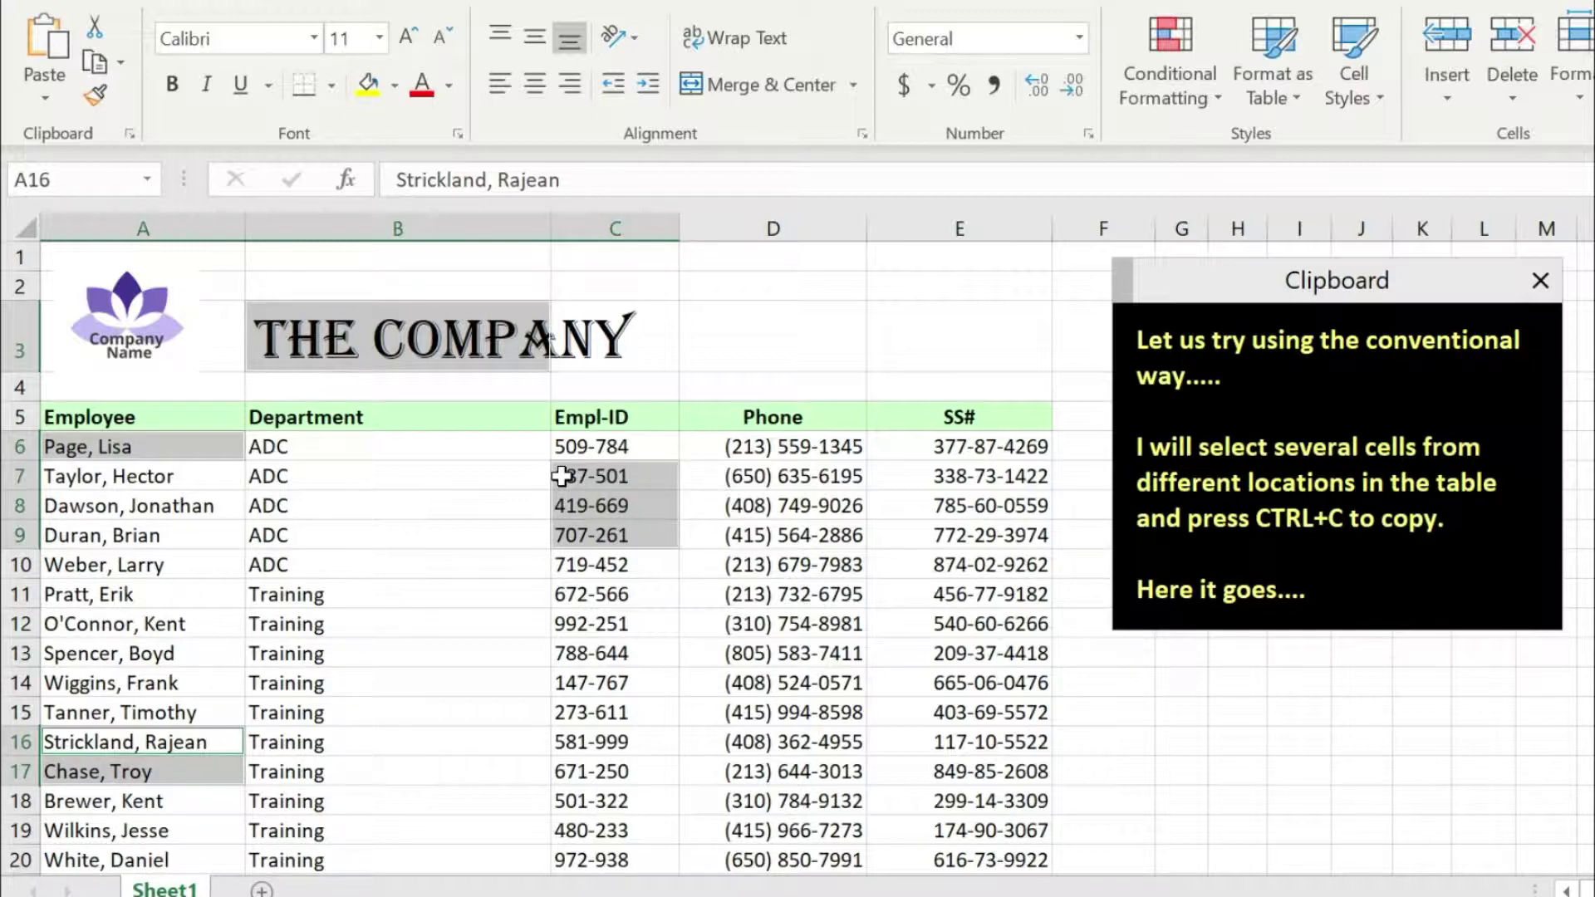
key("ctrl+c")
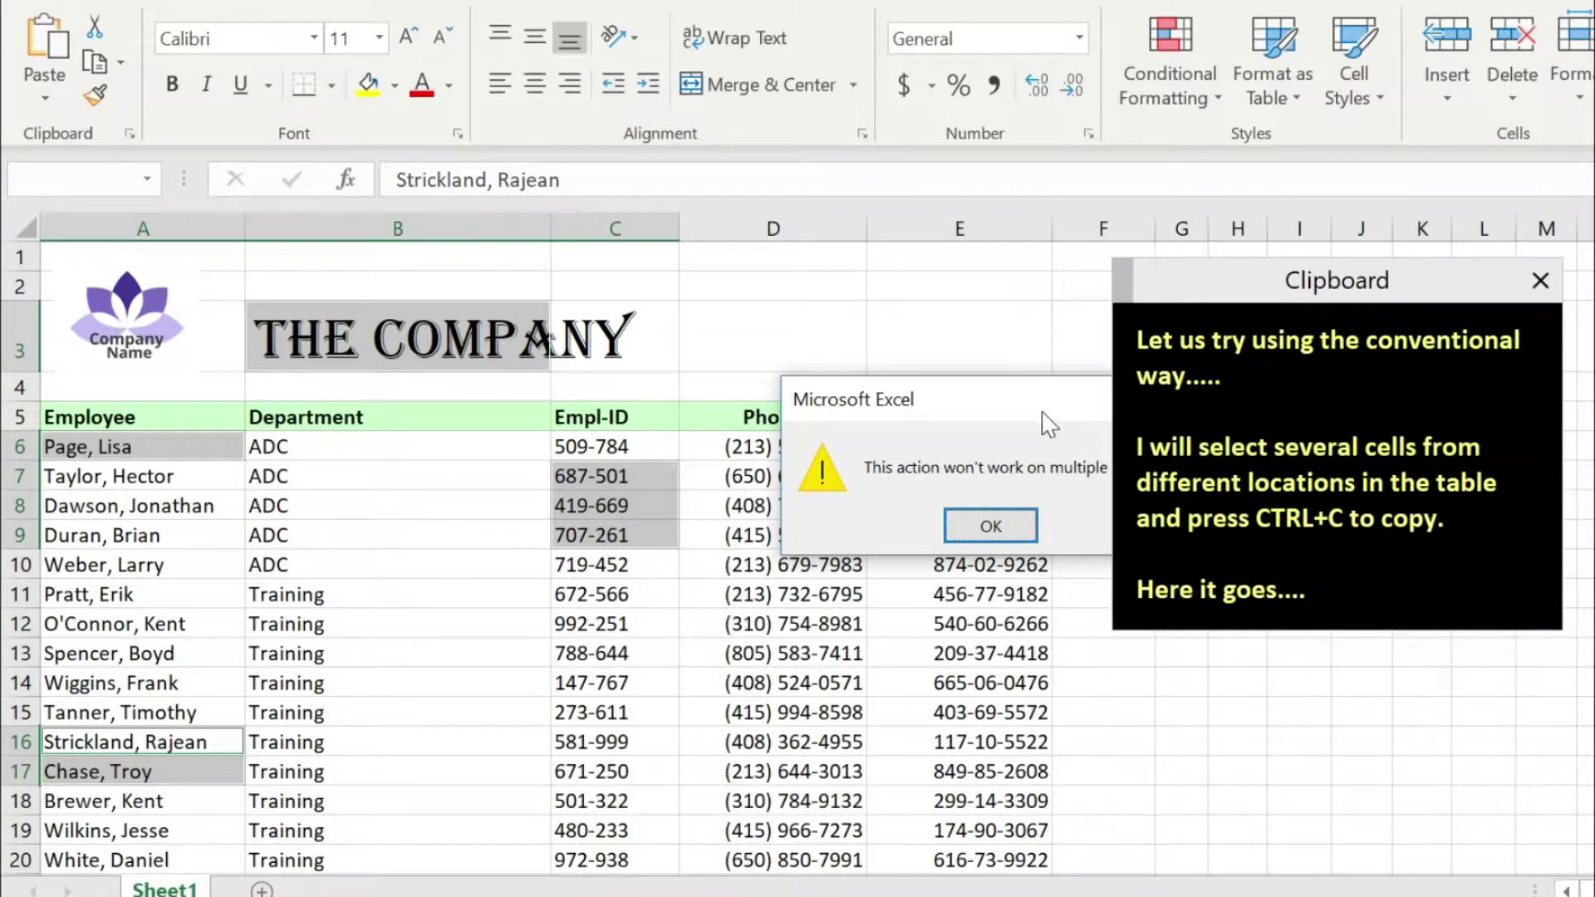
left_click_drag(1039, 407, 864, 396)
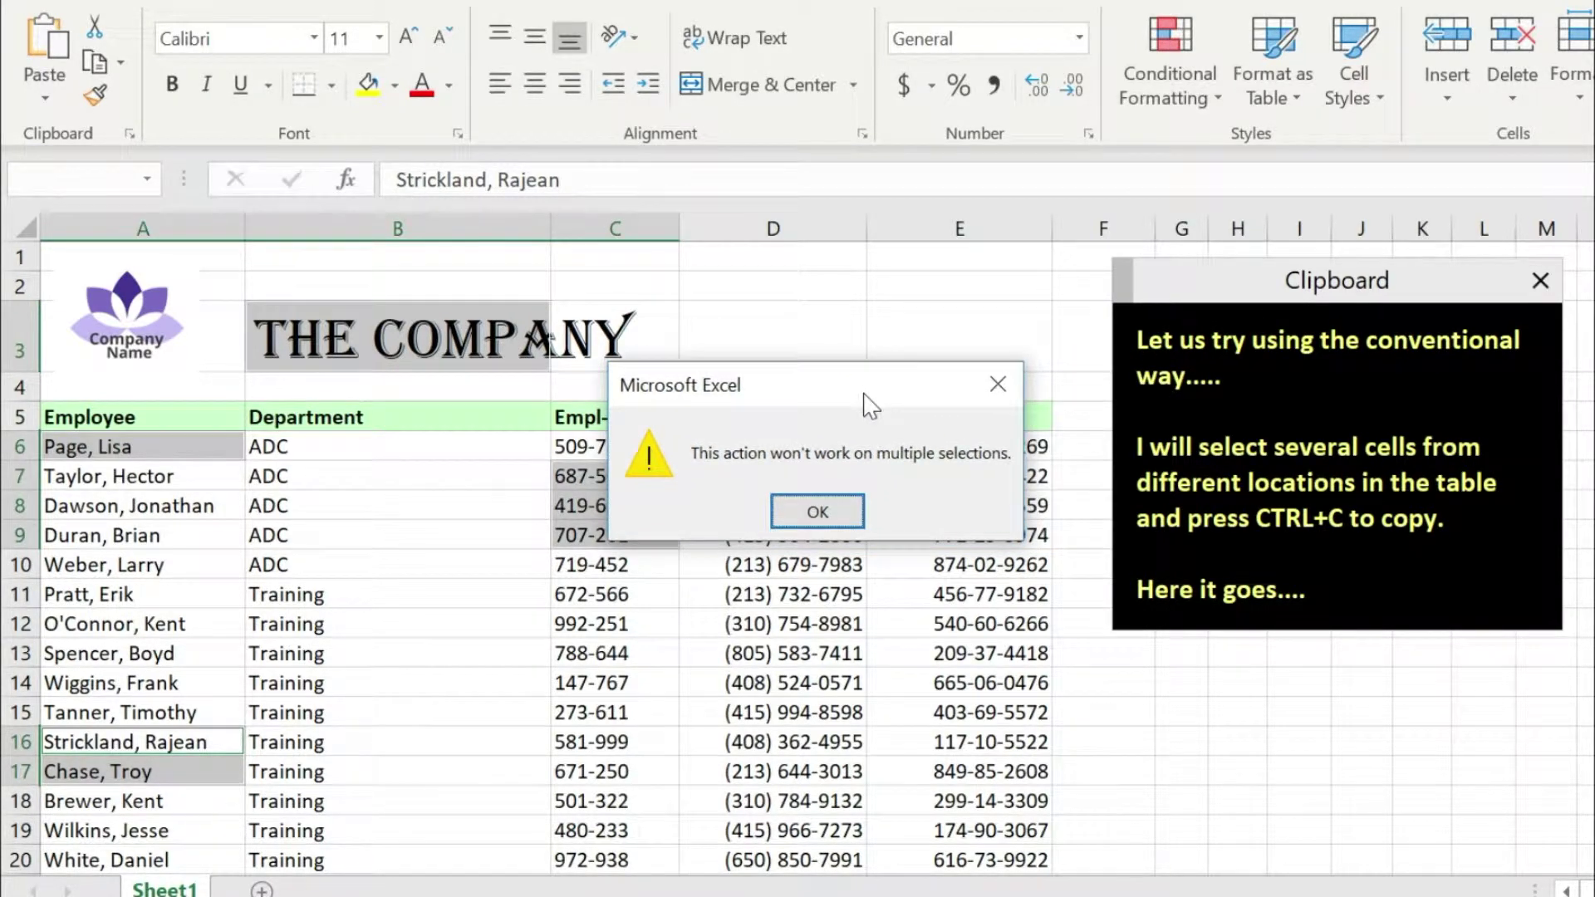
Add "Ooops!" below the last line of the Clipboard note, after a blank line.
left_click(1335, 586)
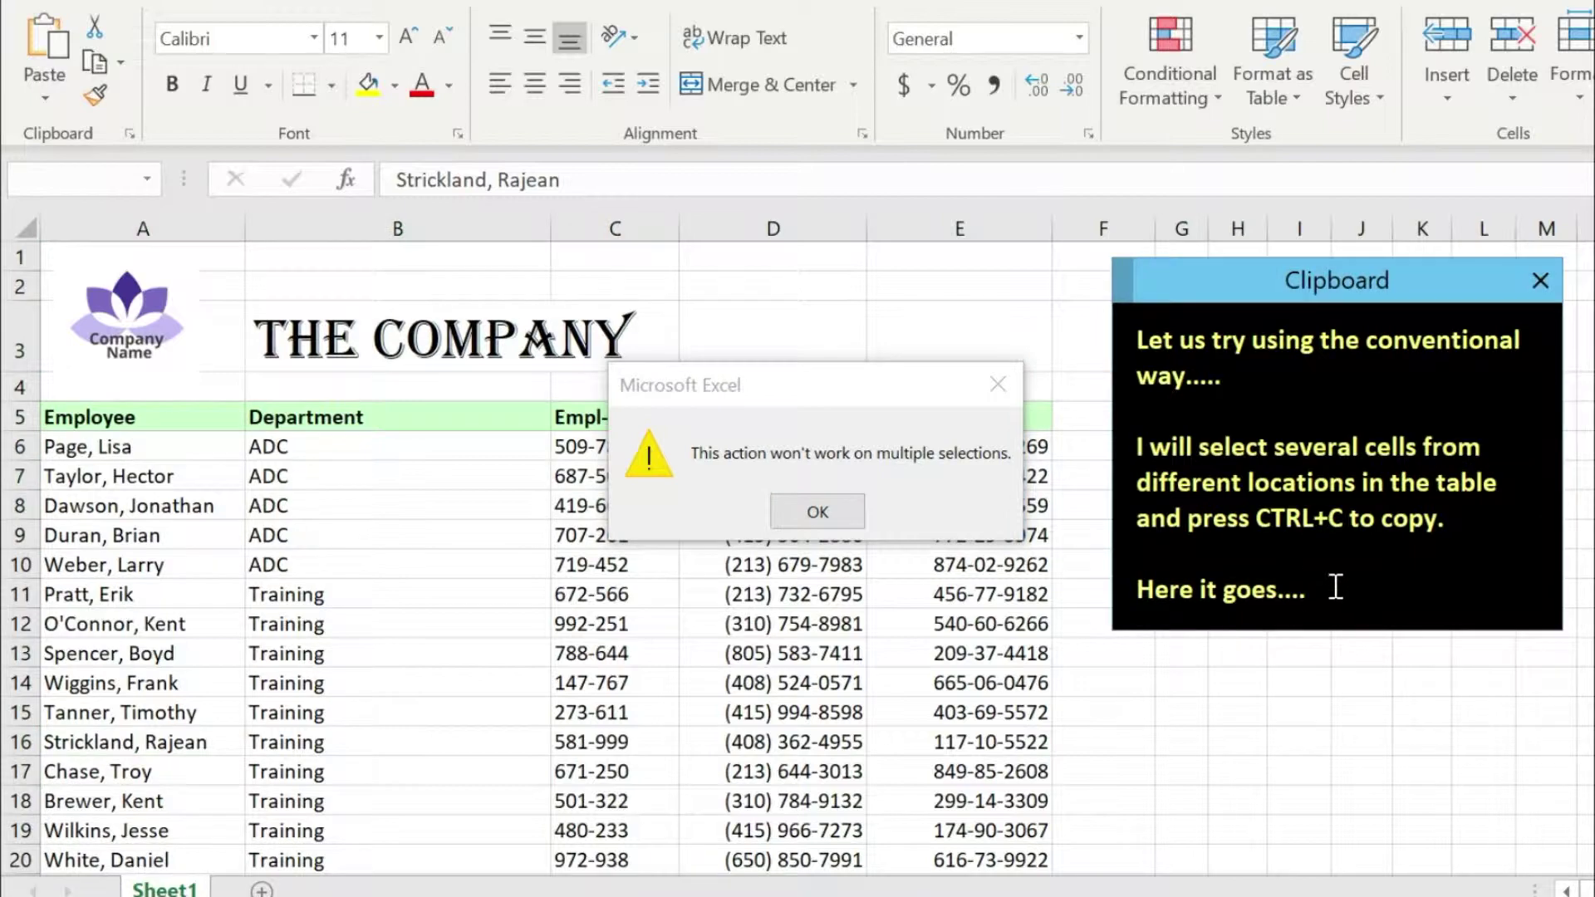
key("Return")
key("Return")
type("Ooops!")
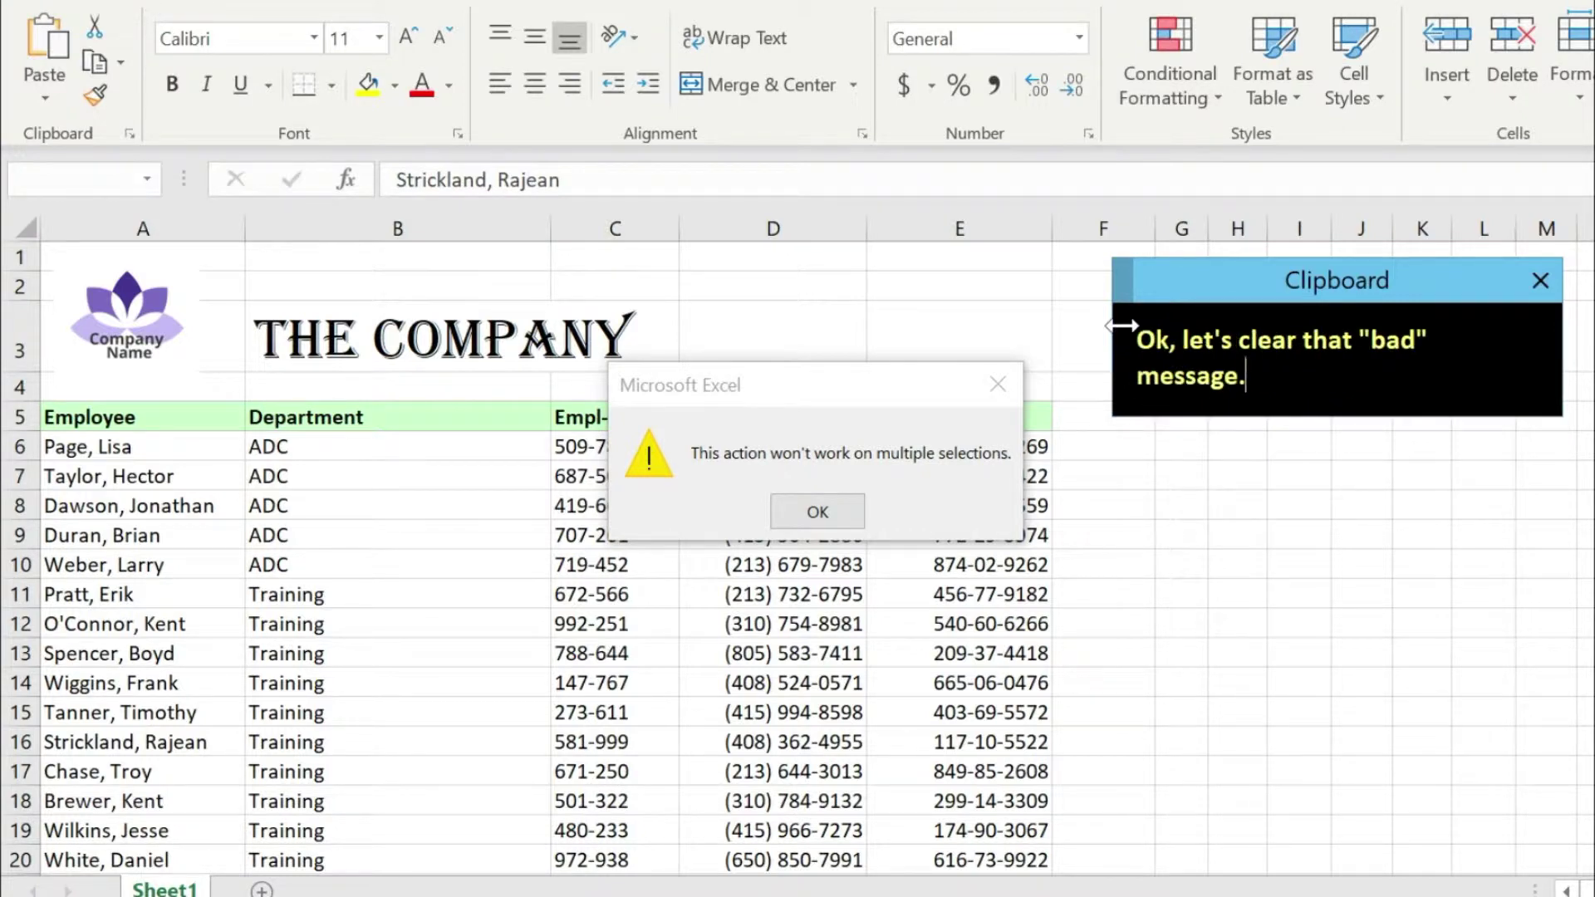
Dismiss the multiple-selection warning and replace the Clipboard note's text with the instructions for locating and opening the clipboard.
left_click(817, 513)
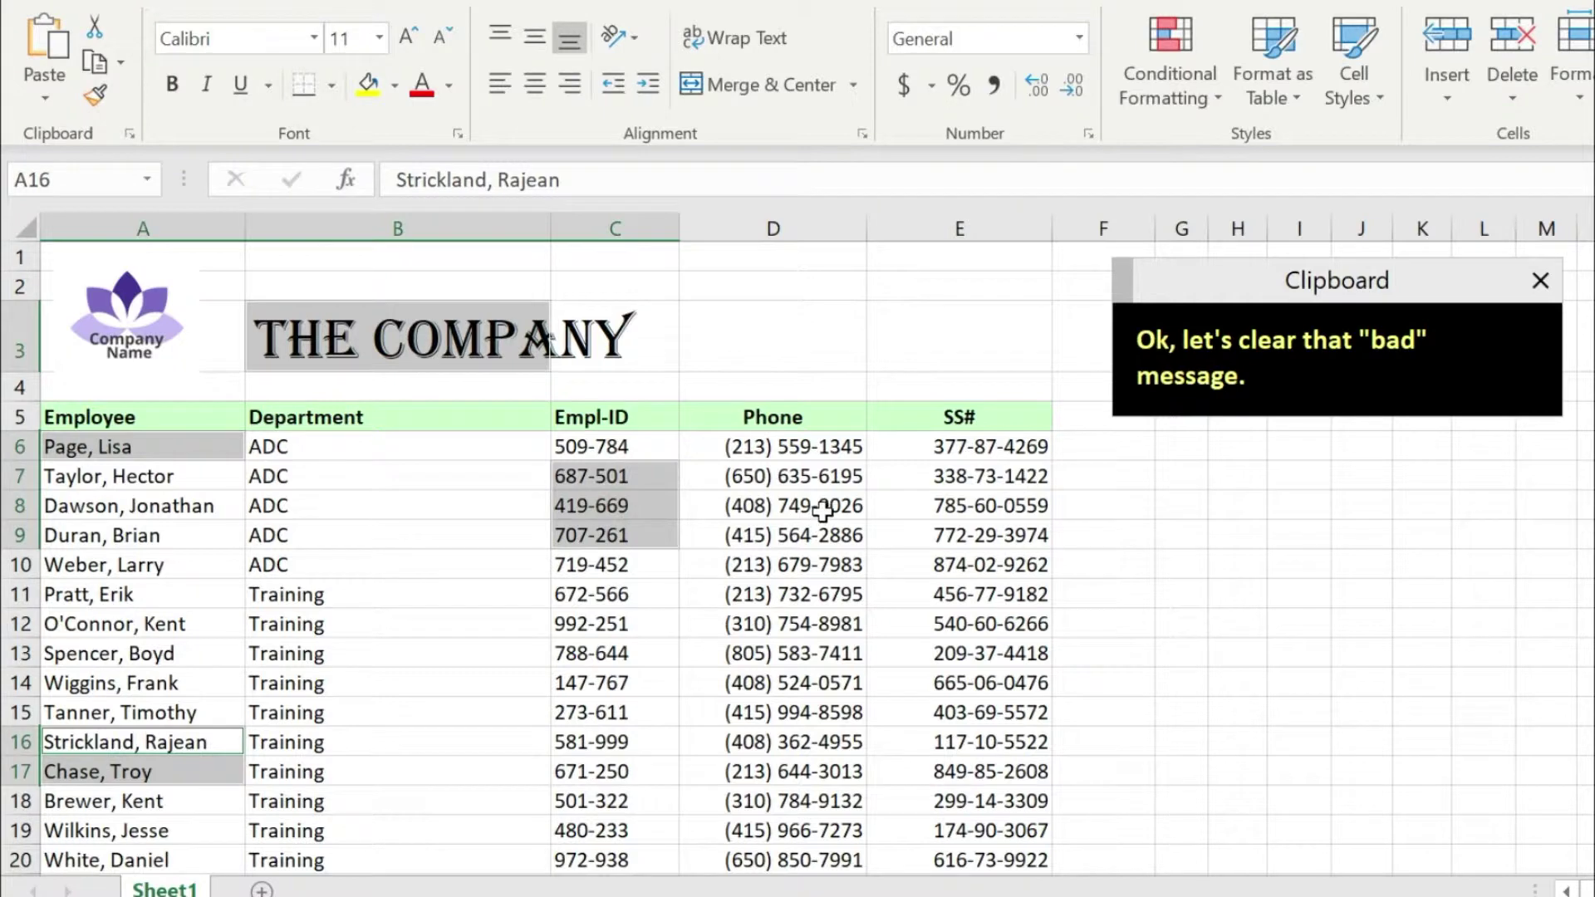
left_click(1335, 383)
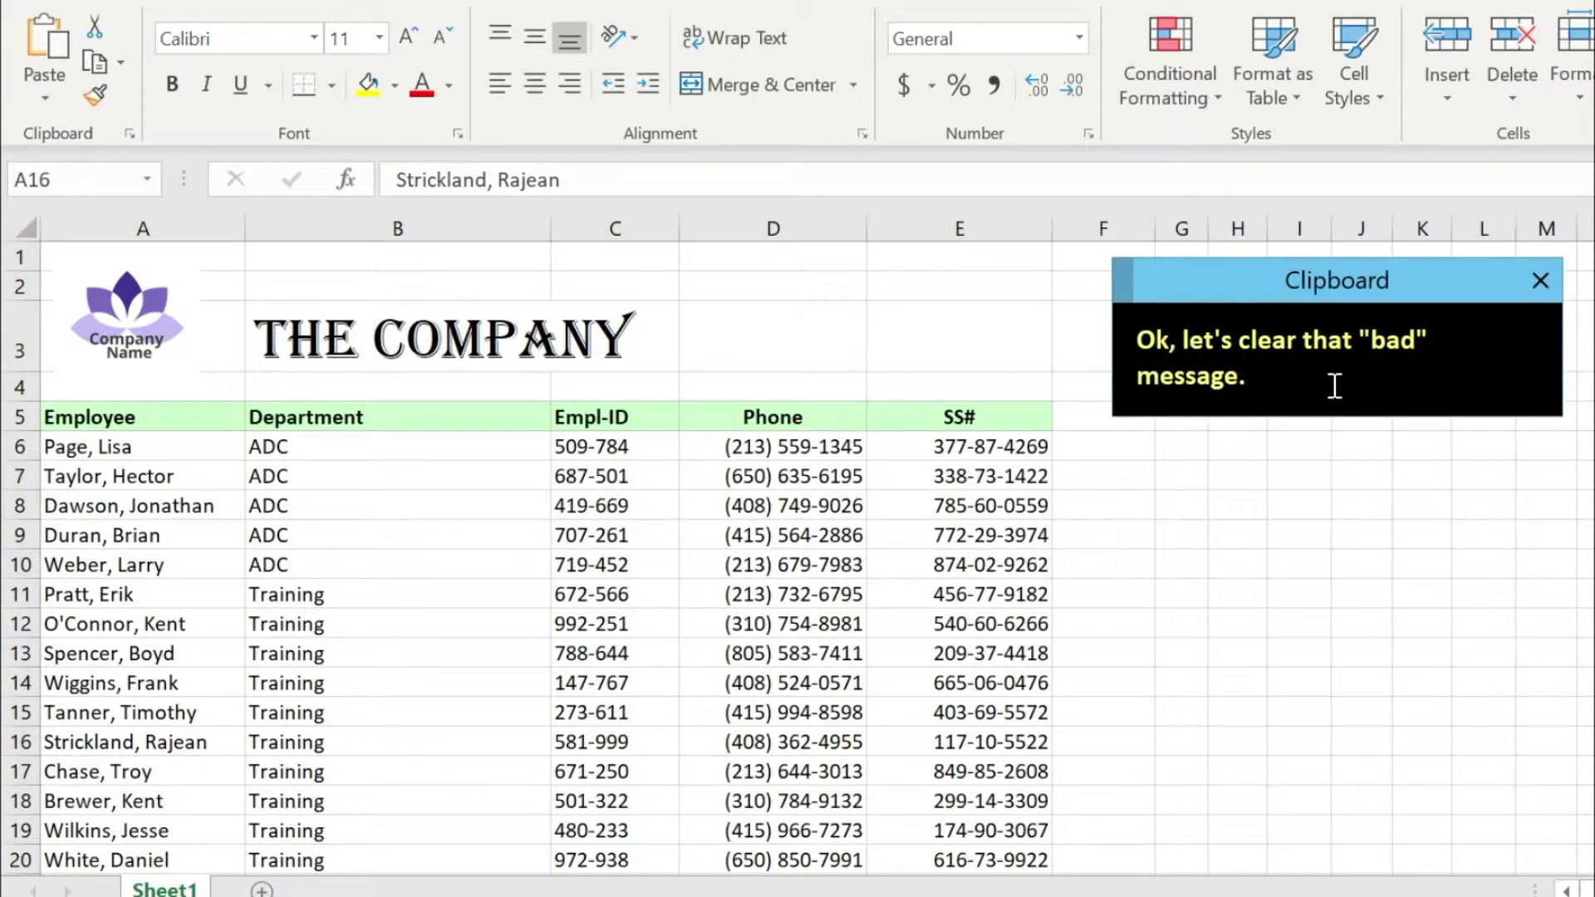
key("ctrl+v")
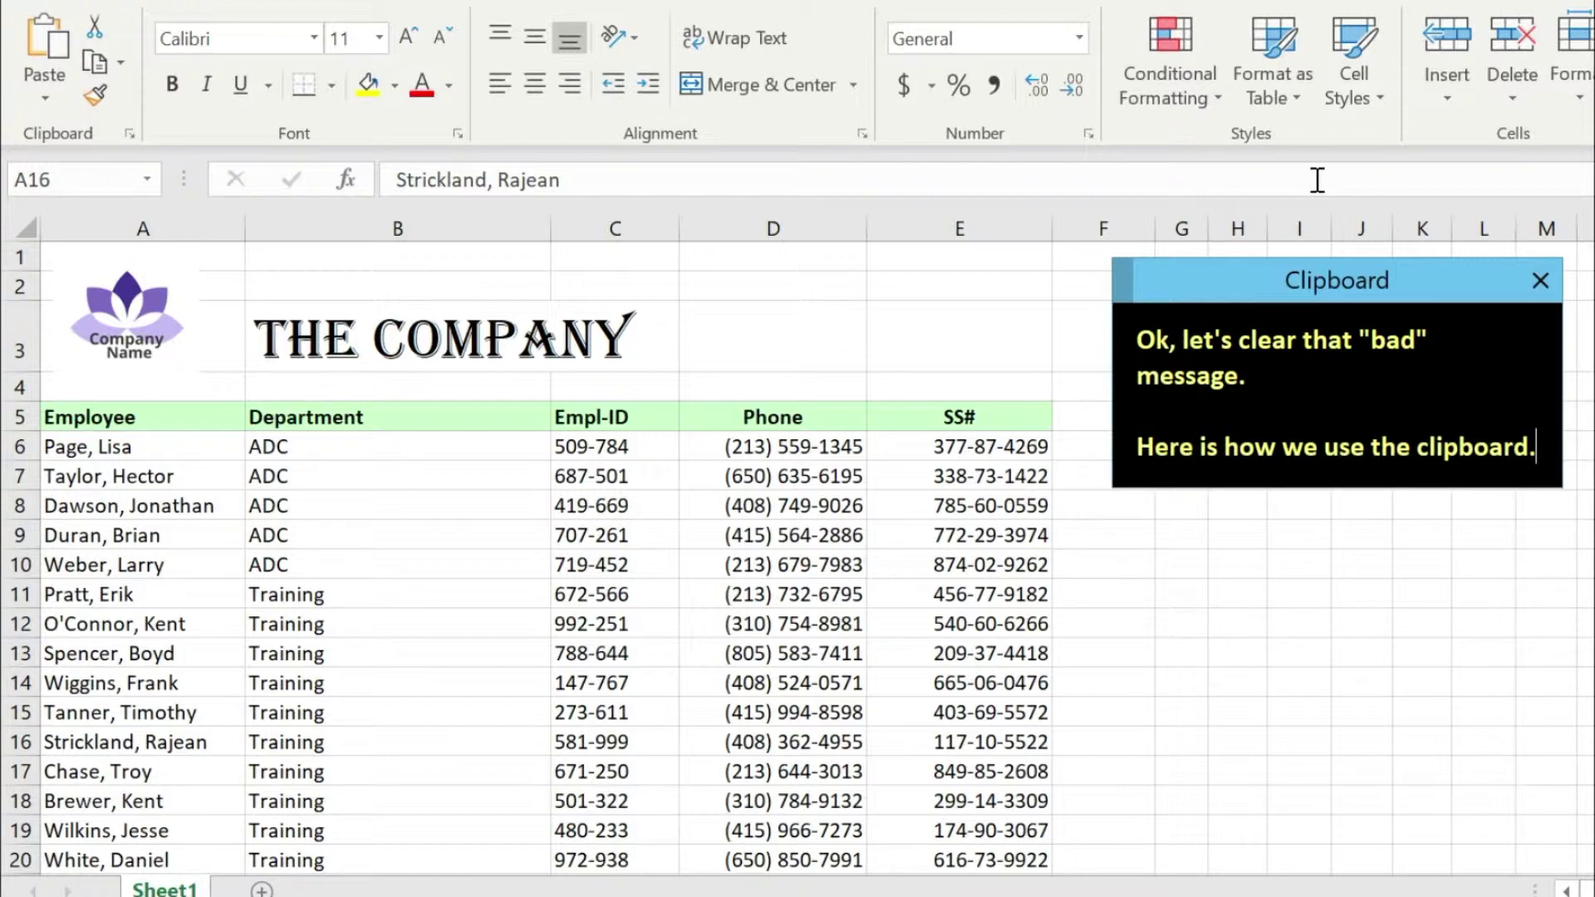
key("ctrl+a")
key("ctrl+v")
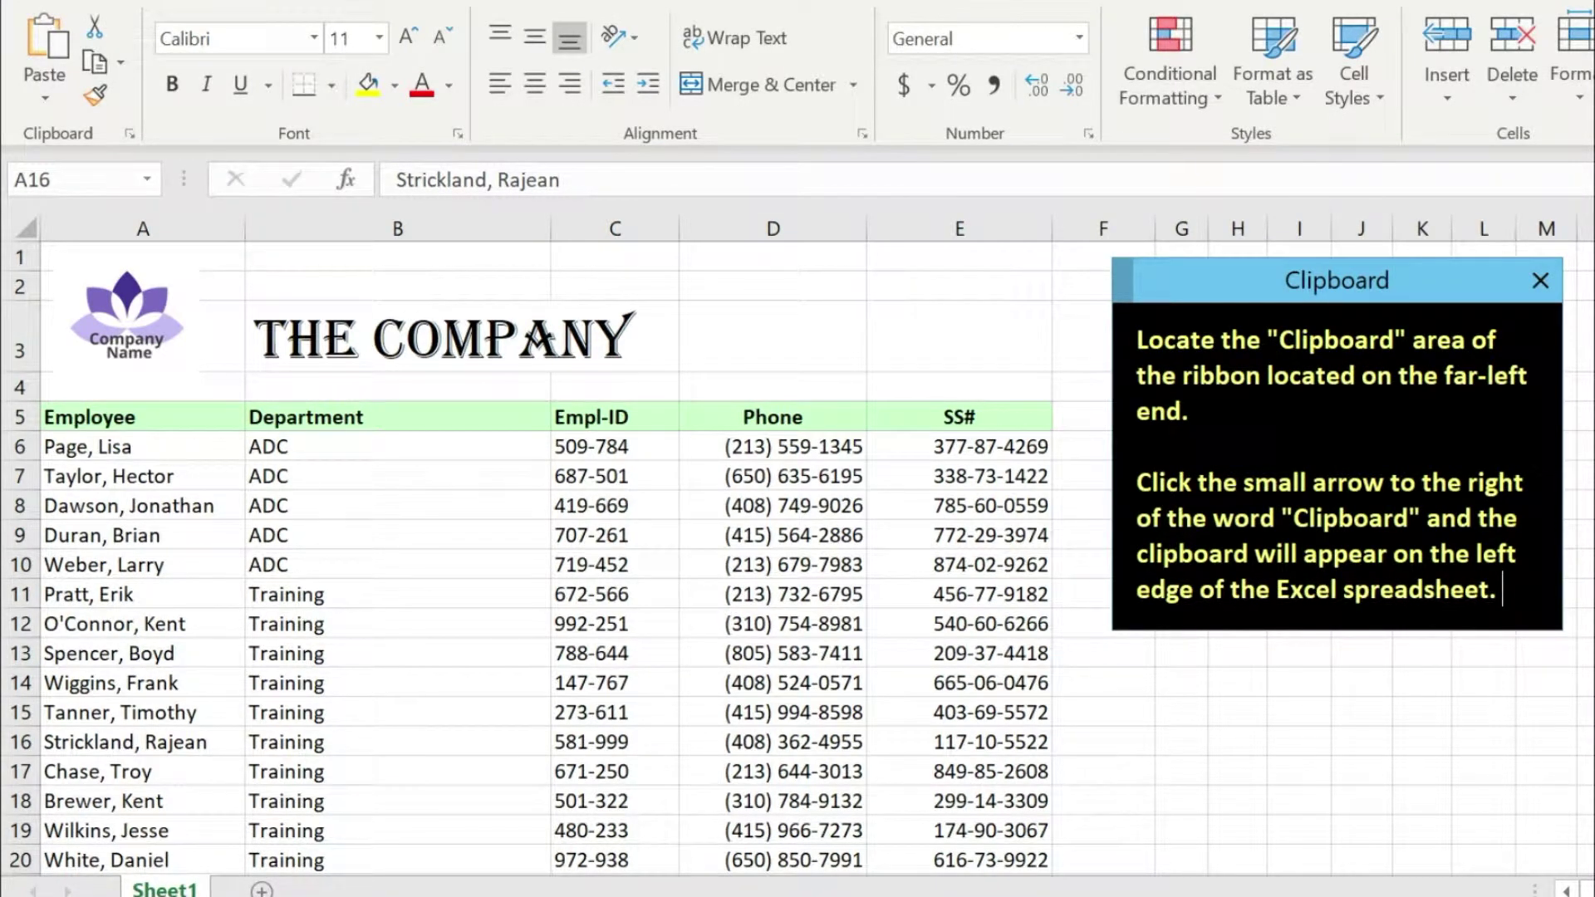
Select cell A6 and display the clipboard's list of copied items beside the worksheet.
left_click(142, 447)
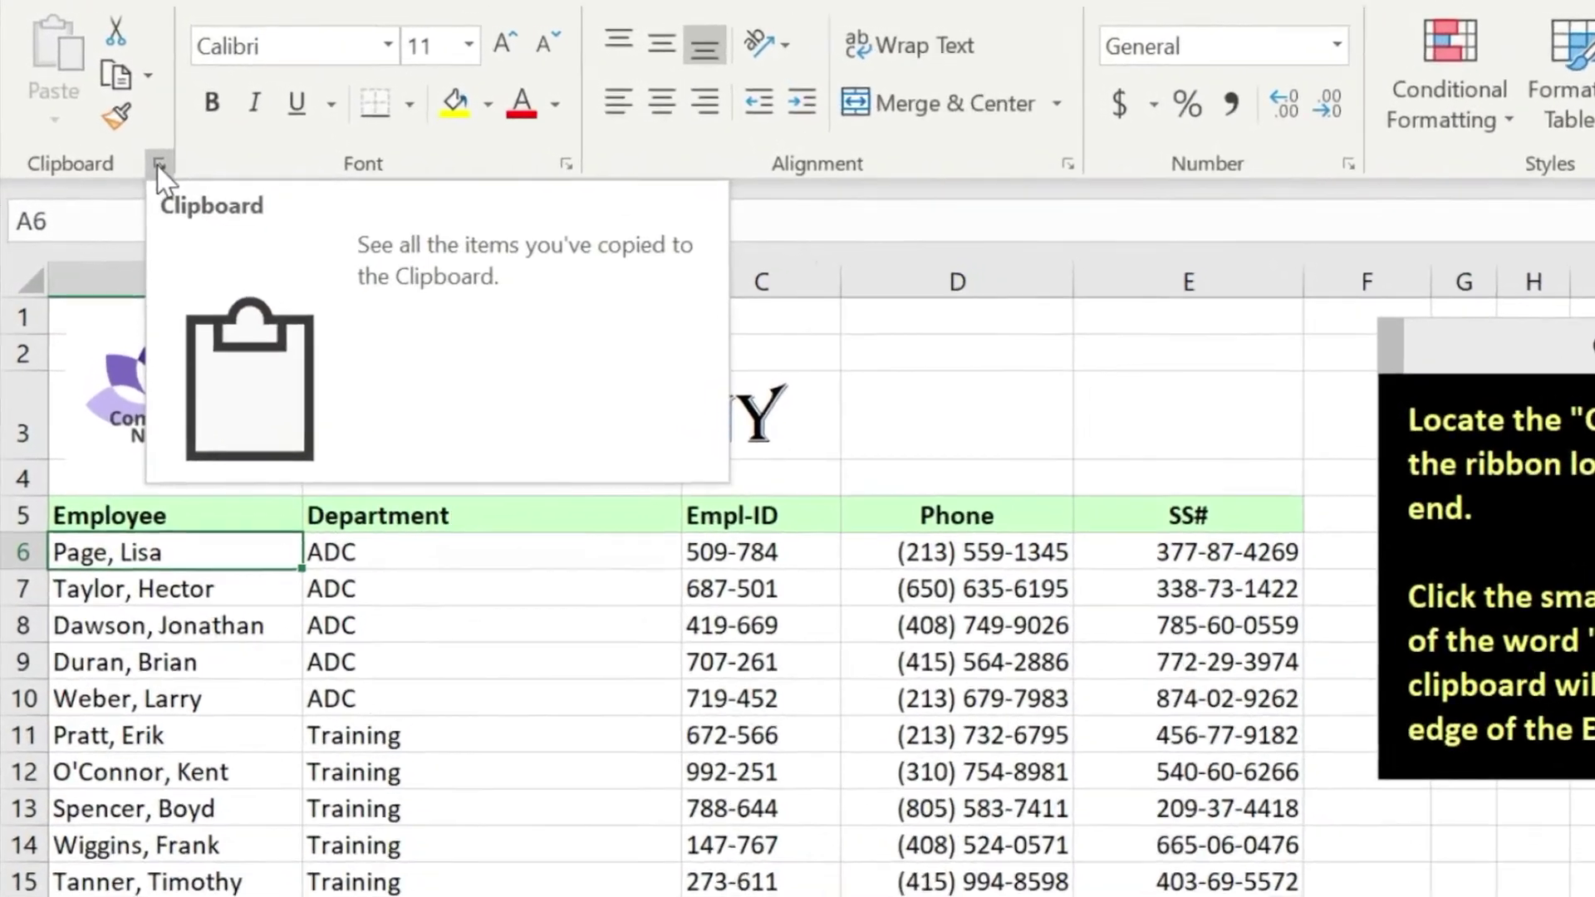
left_click(160, 169)
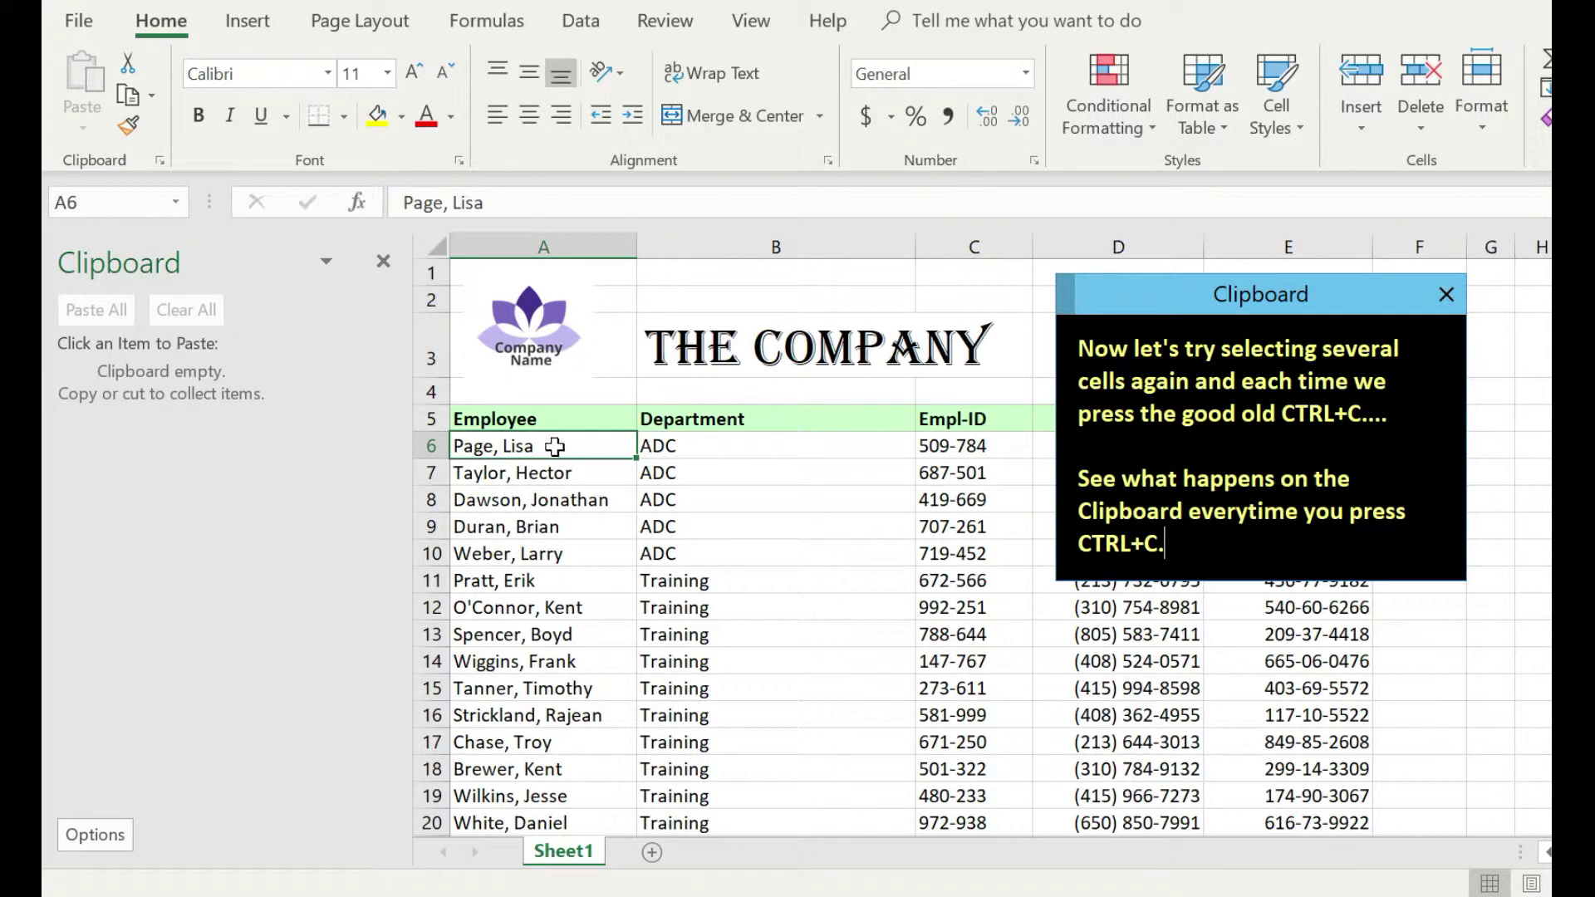
Copy the ranges A7:A8, B11:B13 and C6:C8 one after another to collect them as separate clipboard items.
left_click_drag(551, 468, 548, 497)
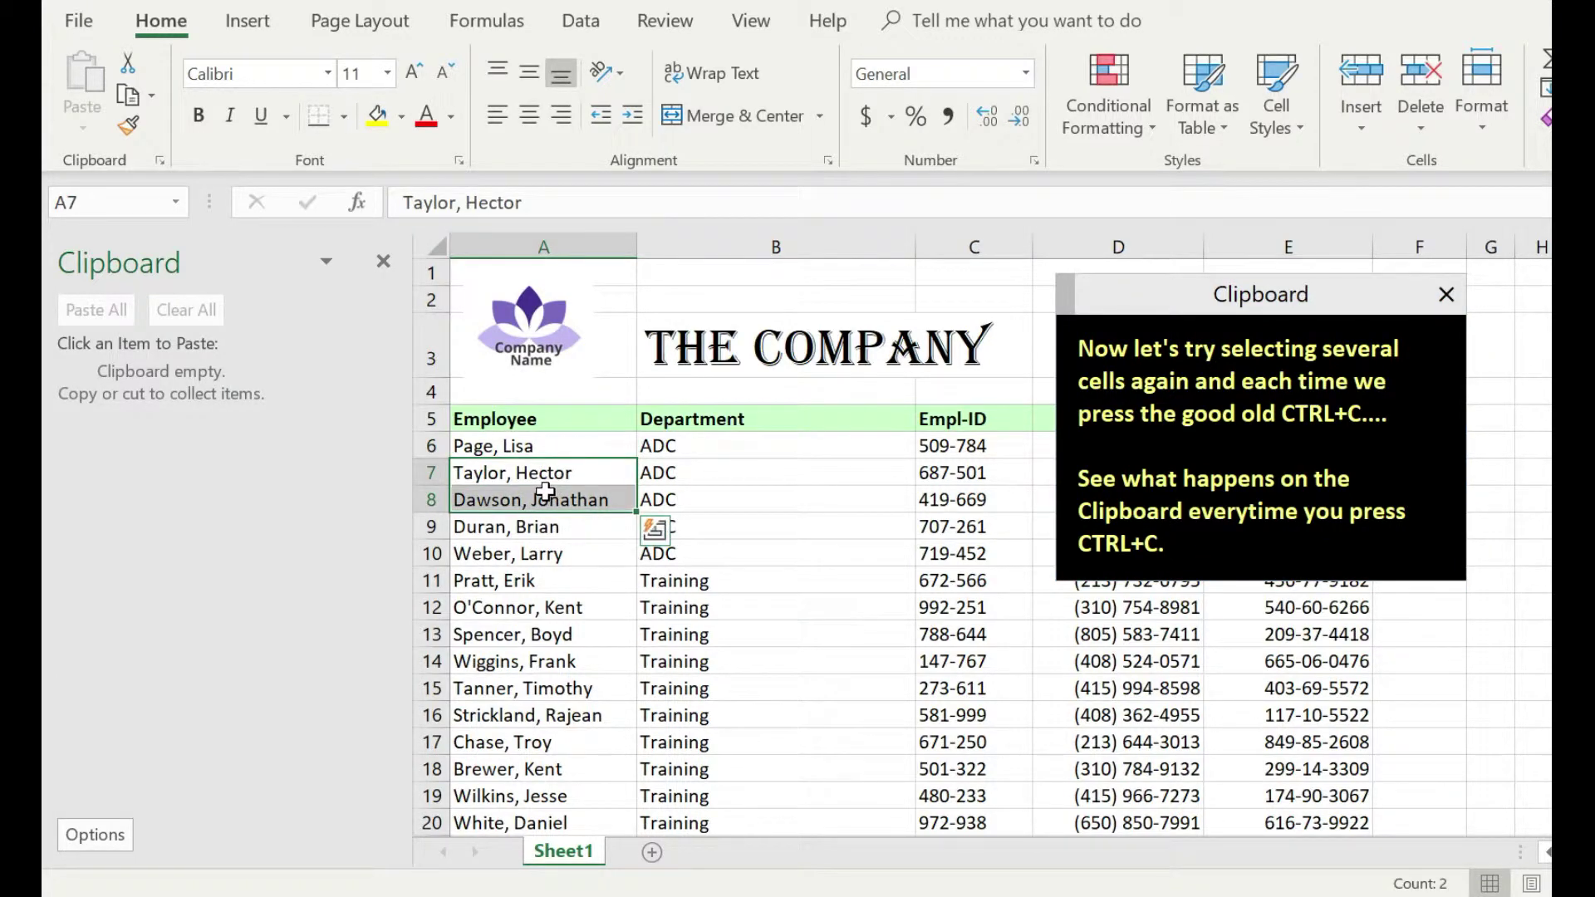
key("ctrl+c")
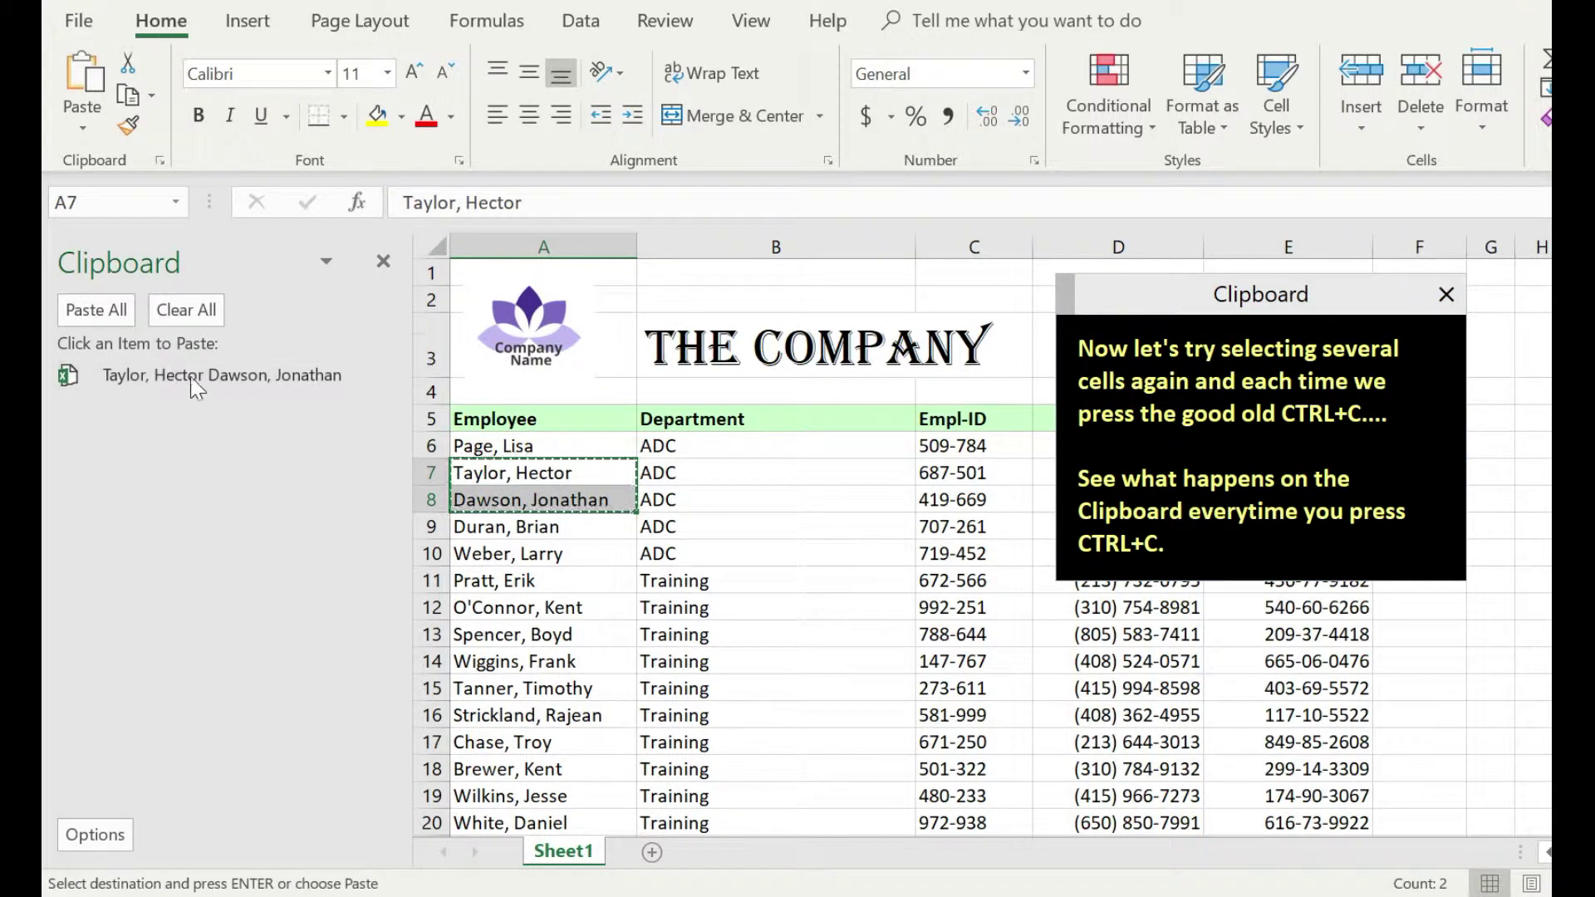
left_click_drag(740, 578, 742, 625)
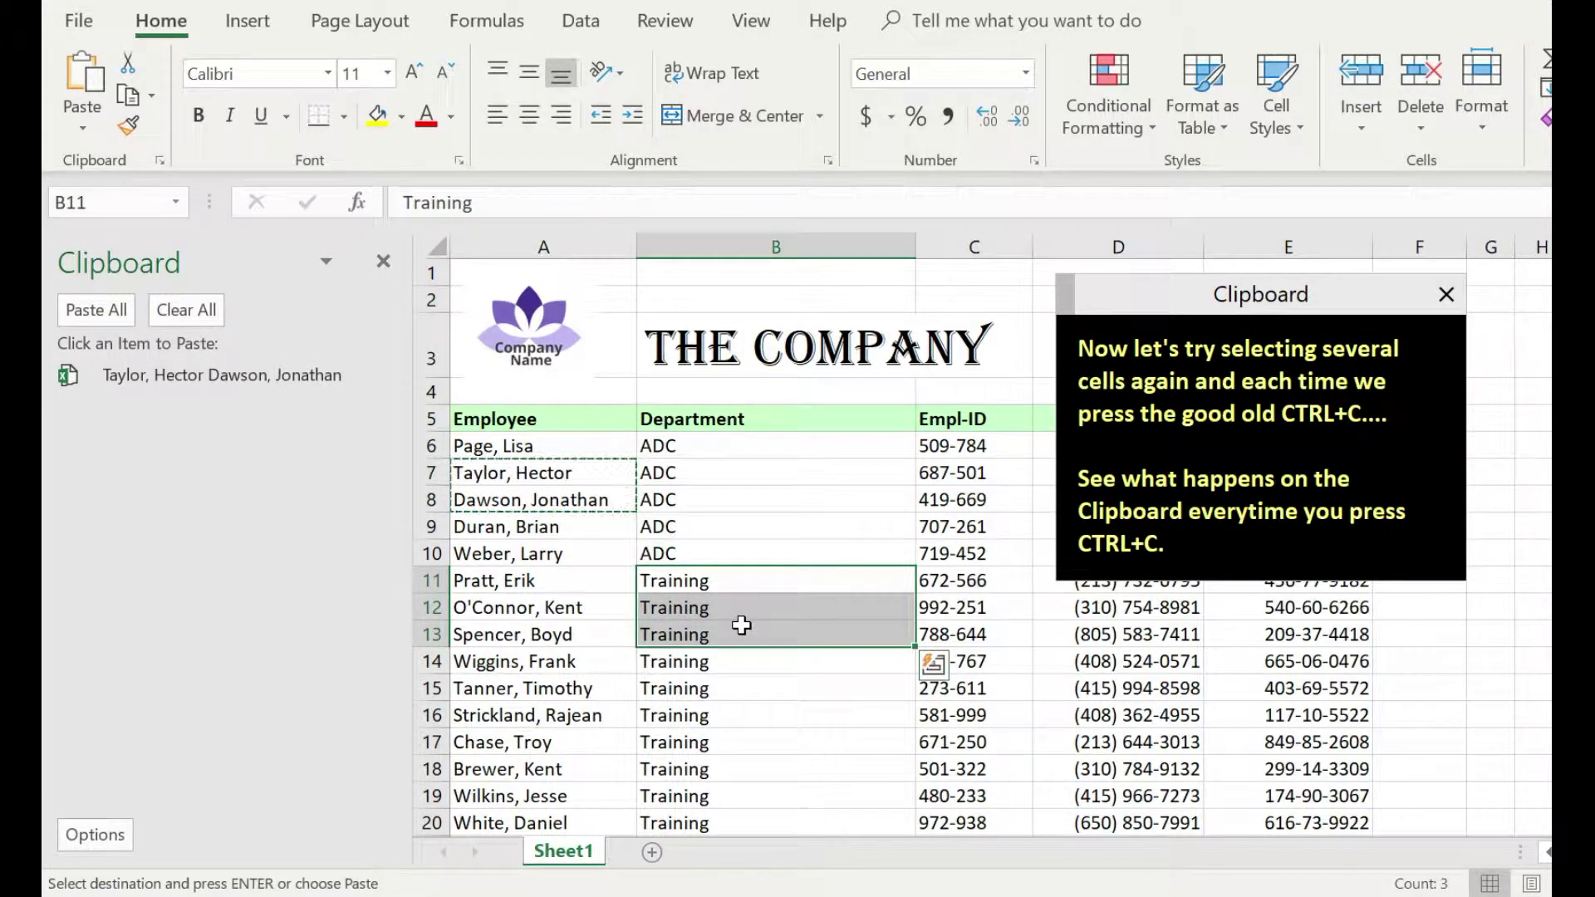
key("ctrl+c")
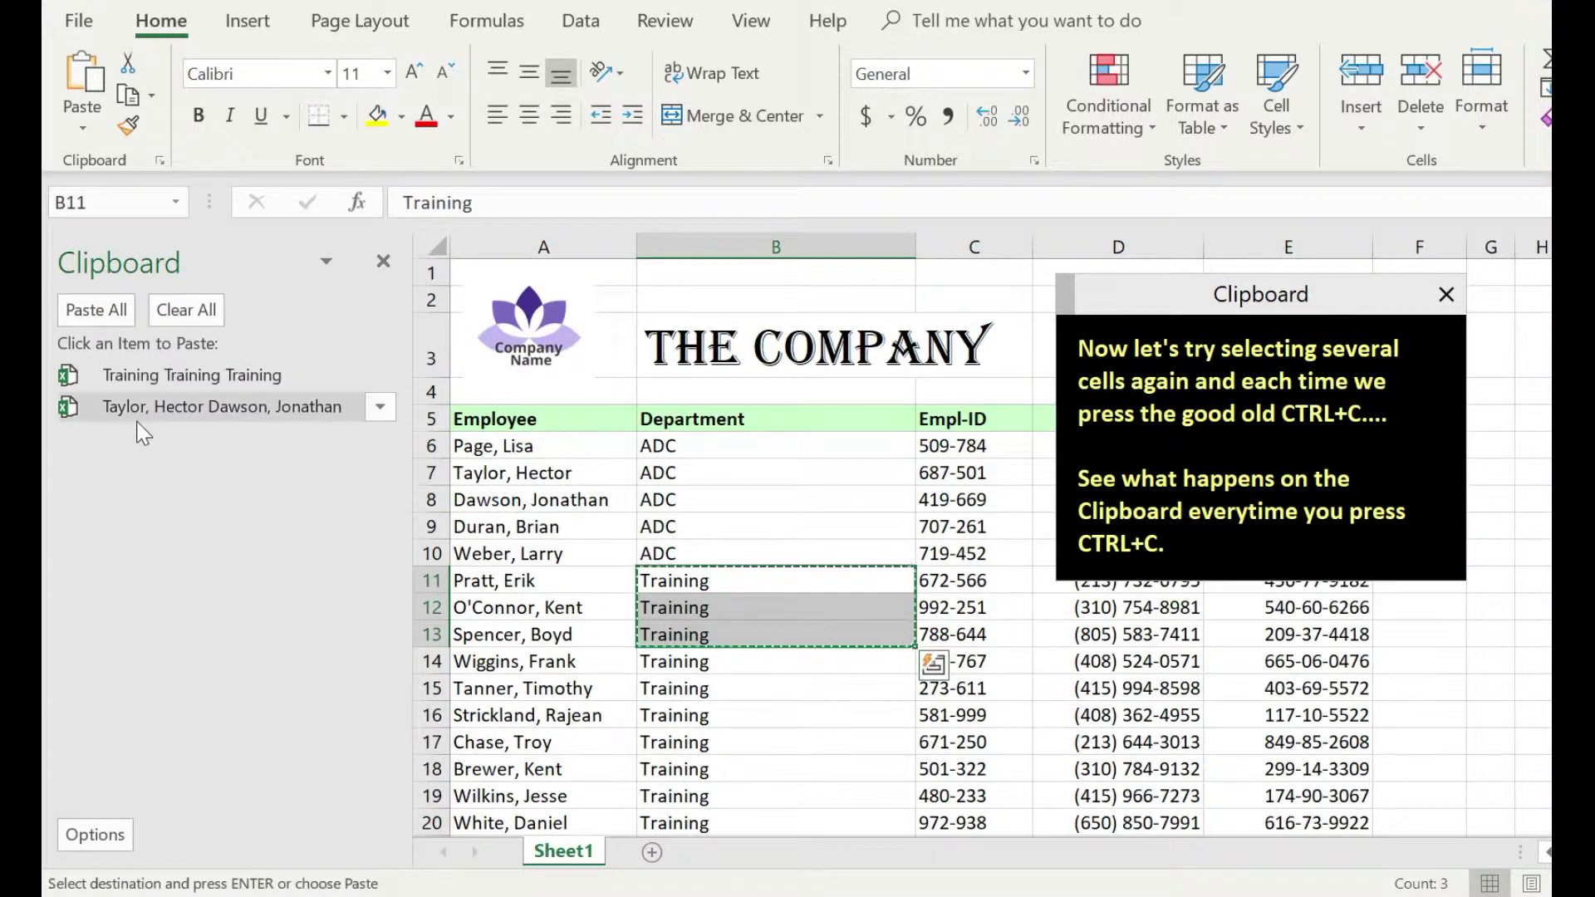
left_click_drag(968, 444, 968, 494)
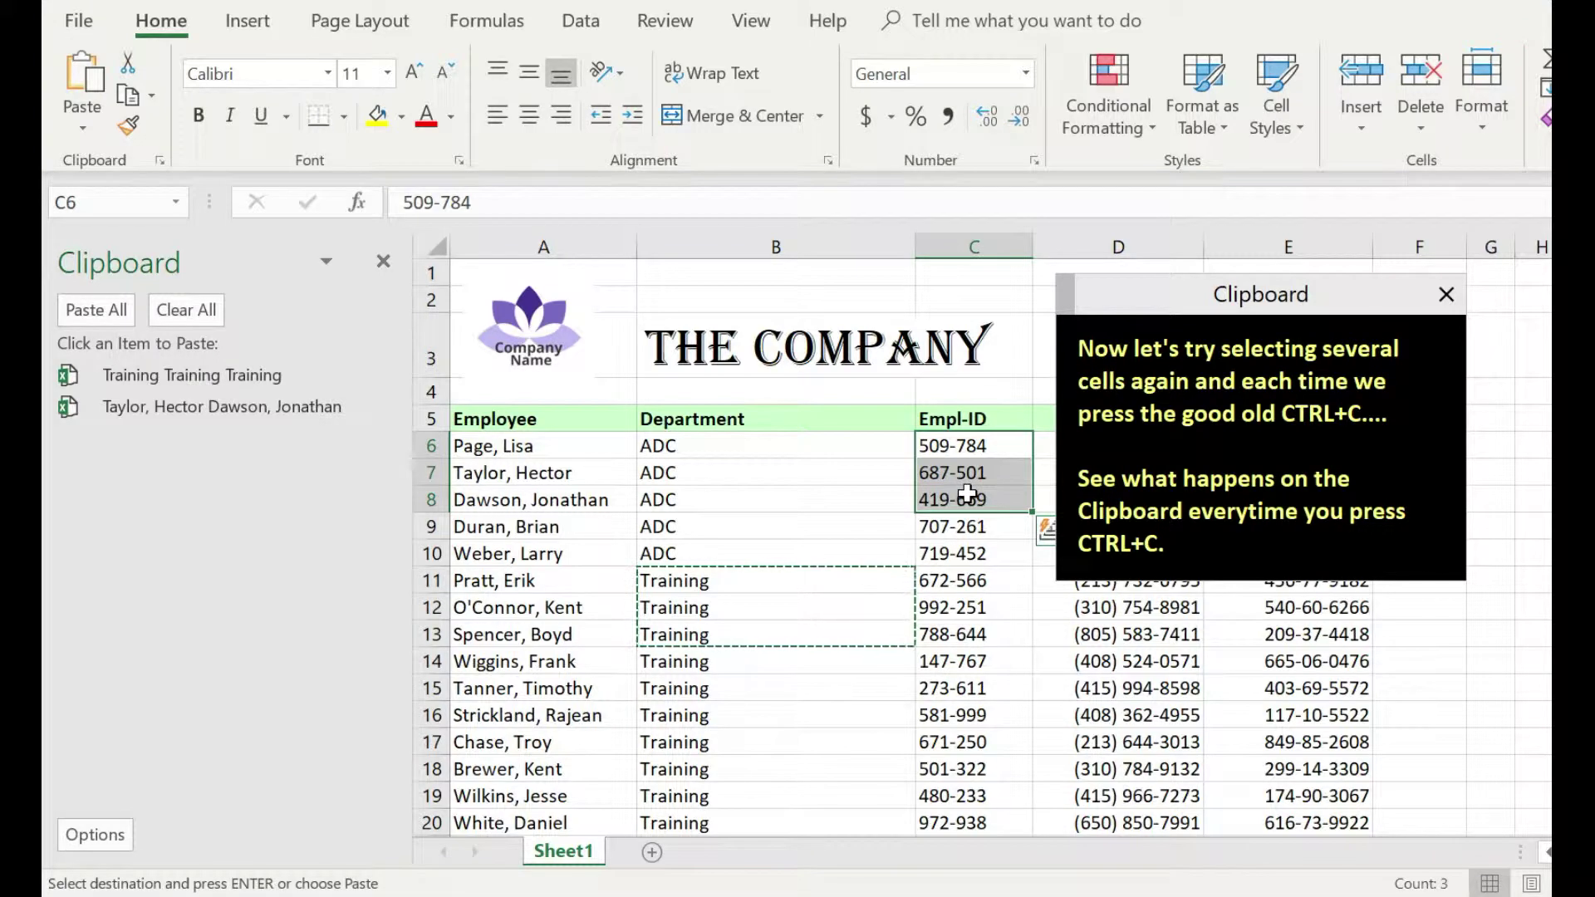
key("ctrl+c")
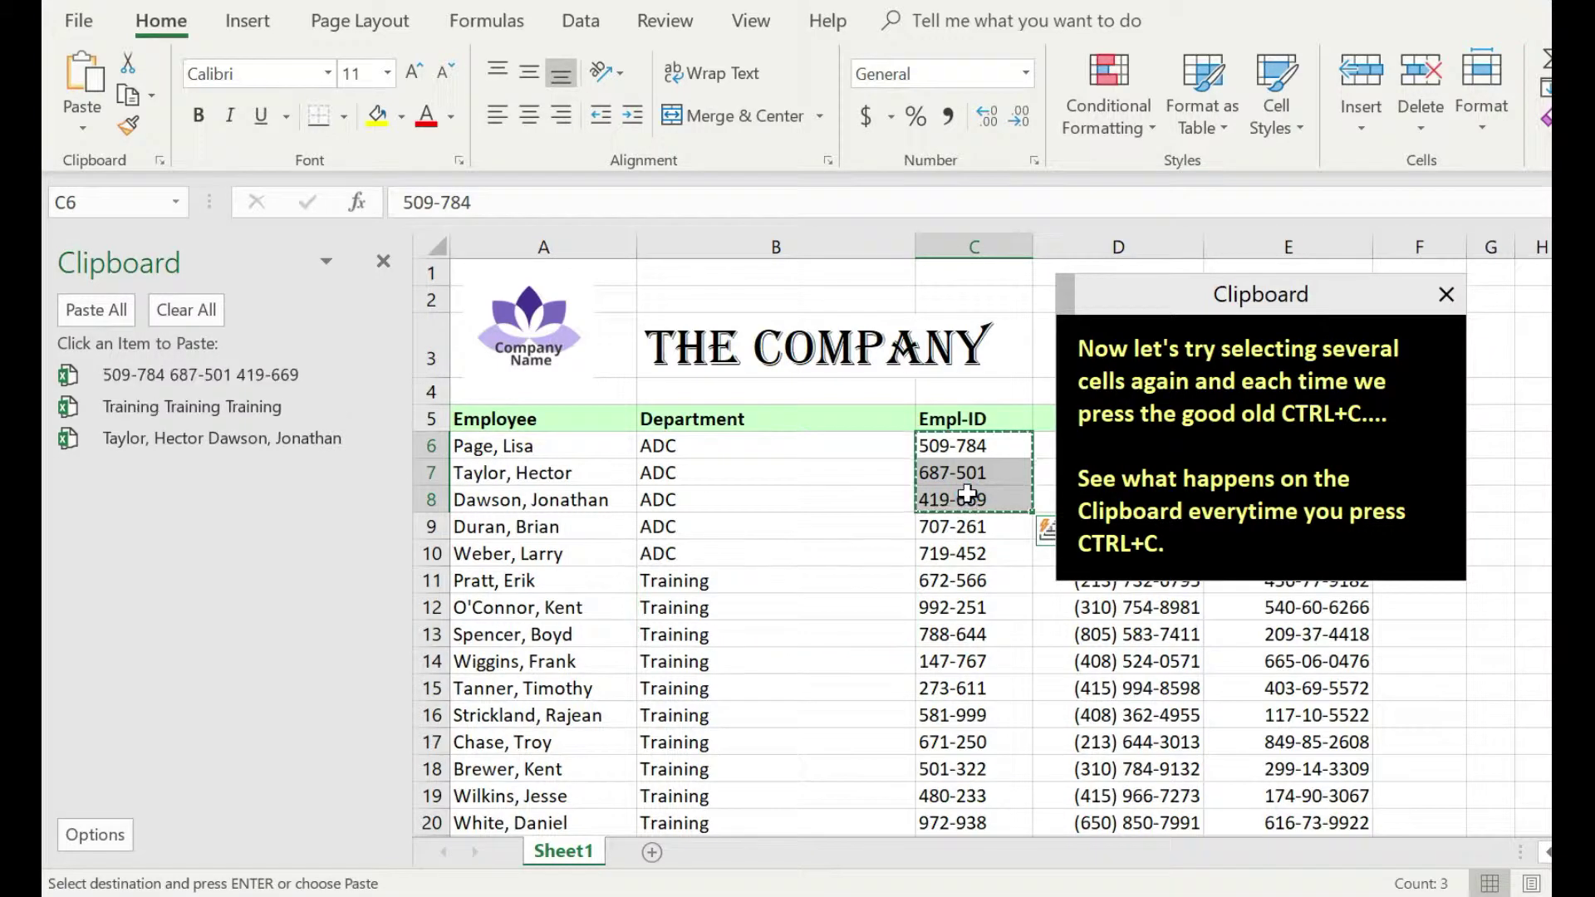
Append the explanation of how selections are added, then "Can I add more? Even that logo?", to the Clipboard note.
left_click(1196, 549)
key("ctrl+v")
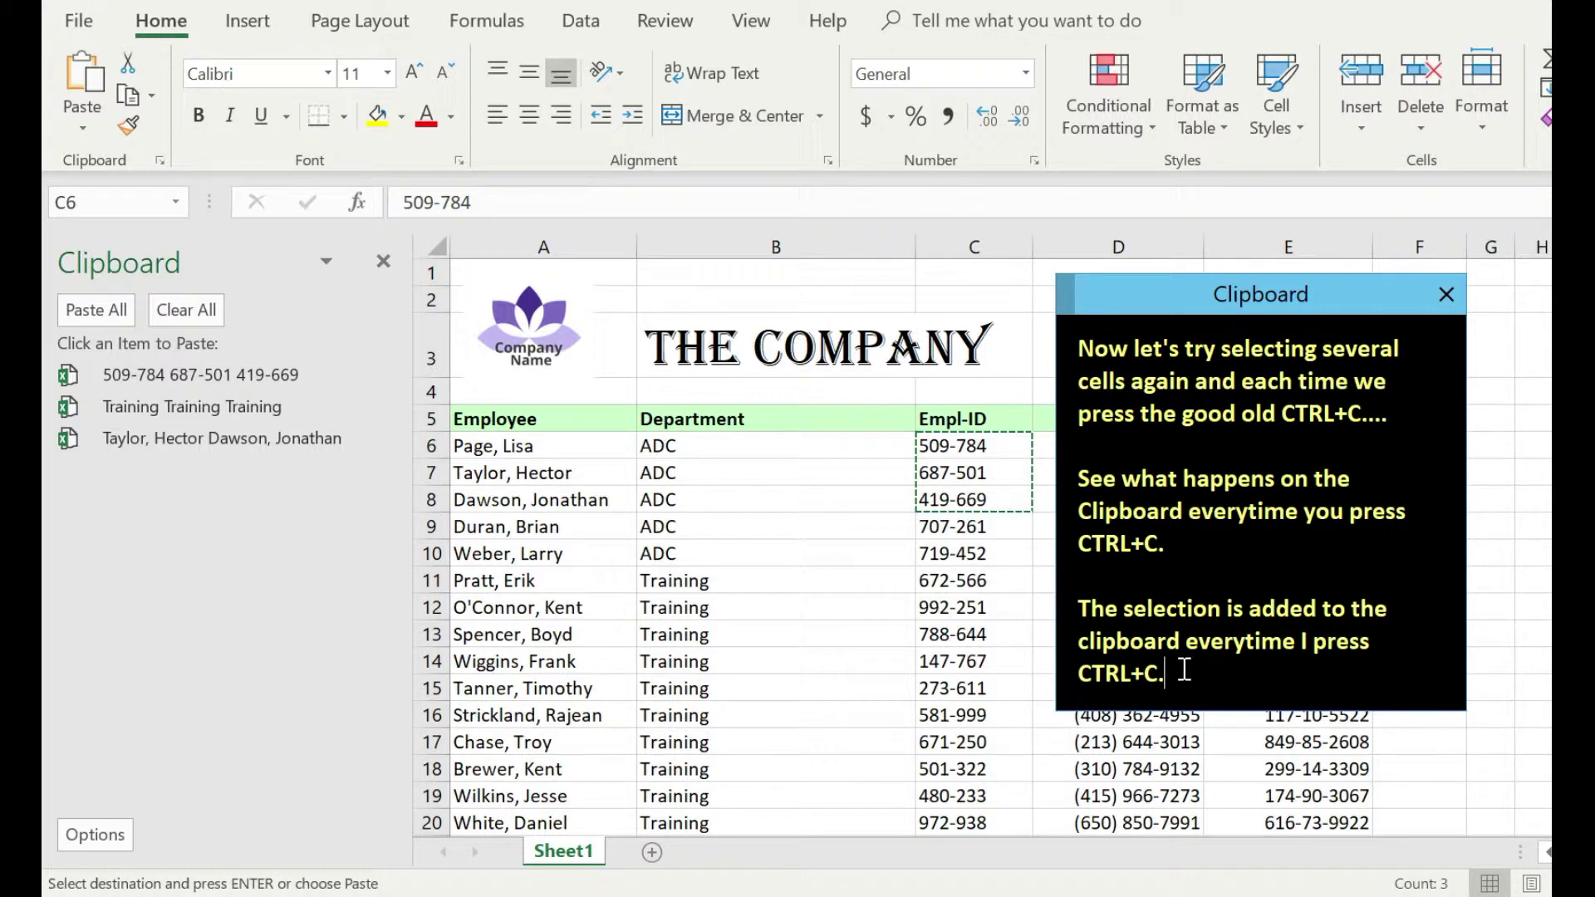
key("ctrl+v")
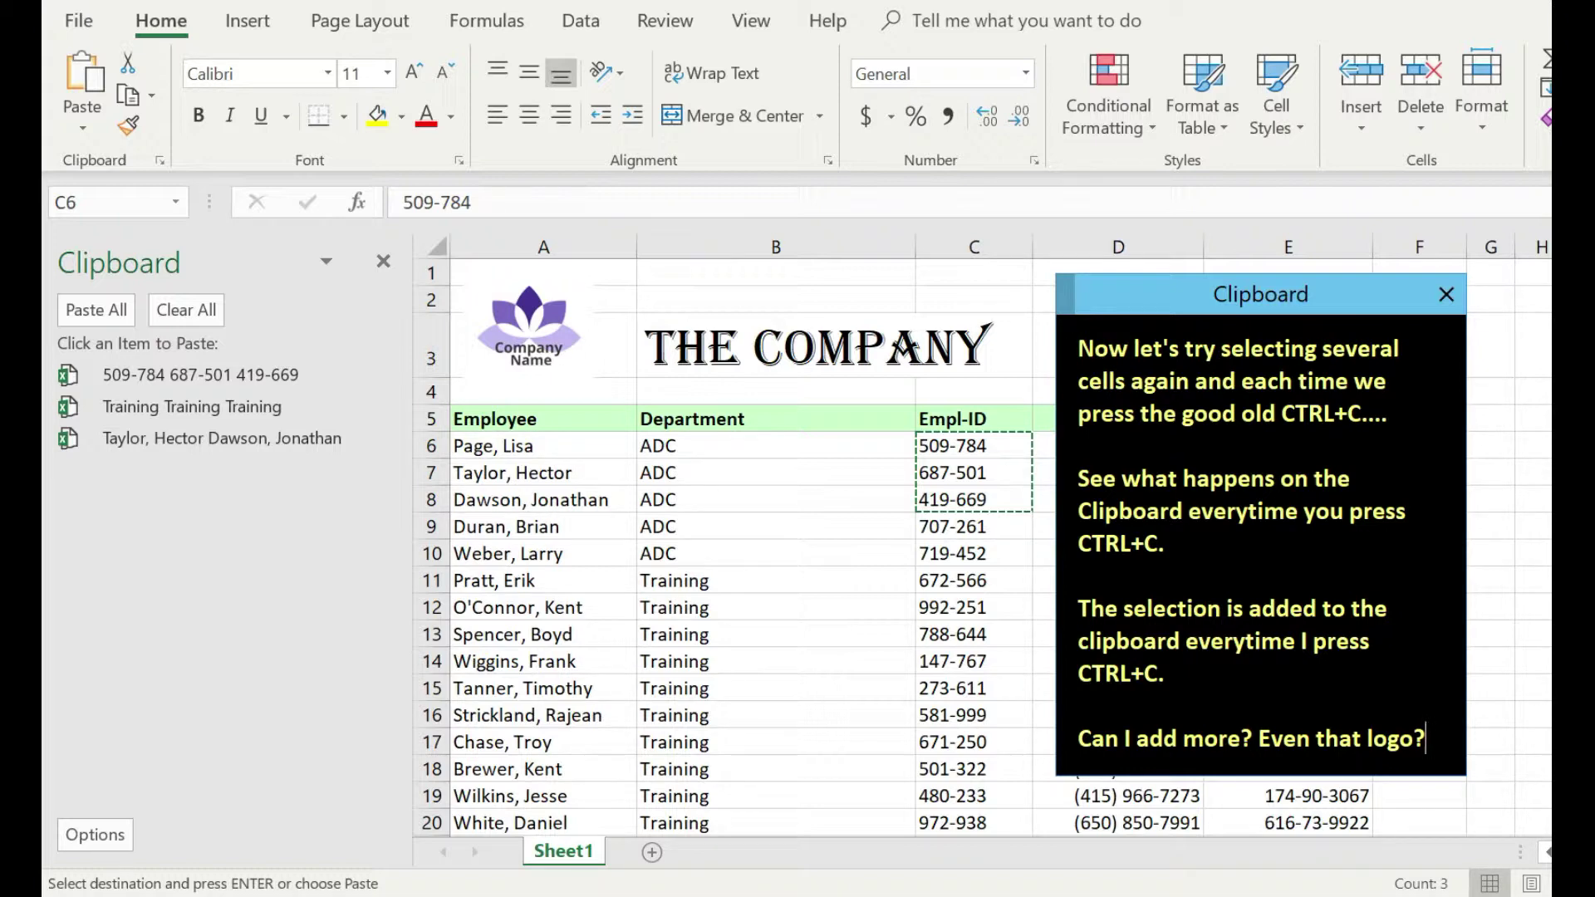
Copy the THE COMPANY title in B3 and the company logo picture as two more clipboard items.
left_click(766, 359)
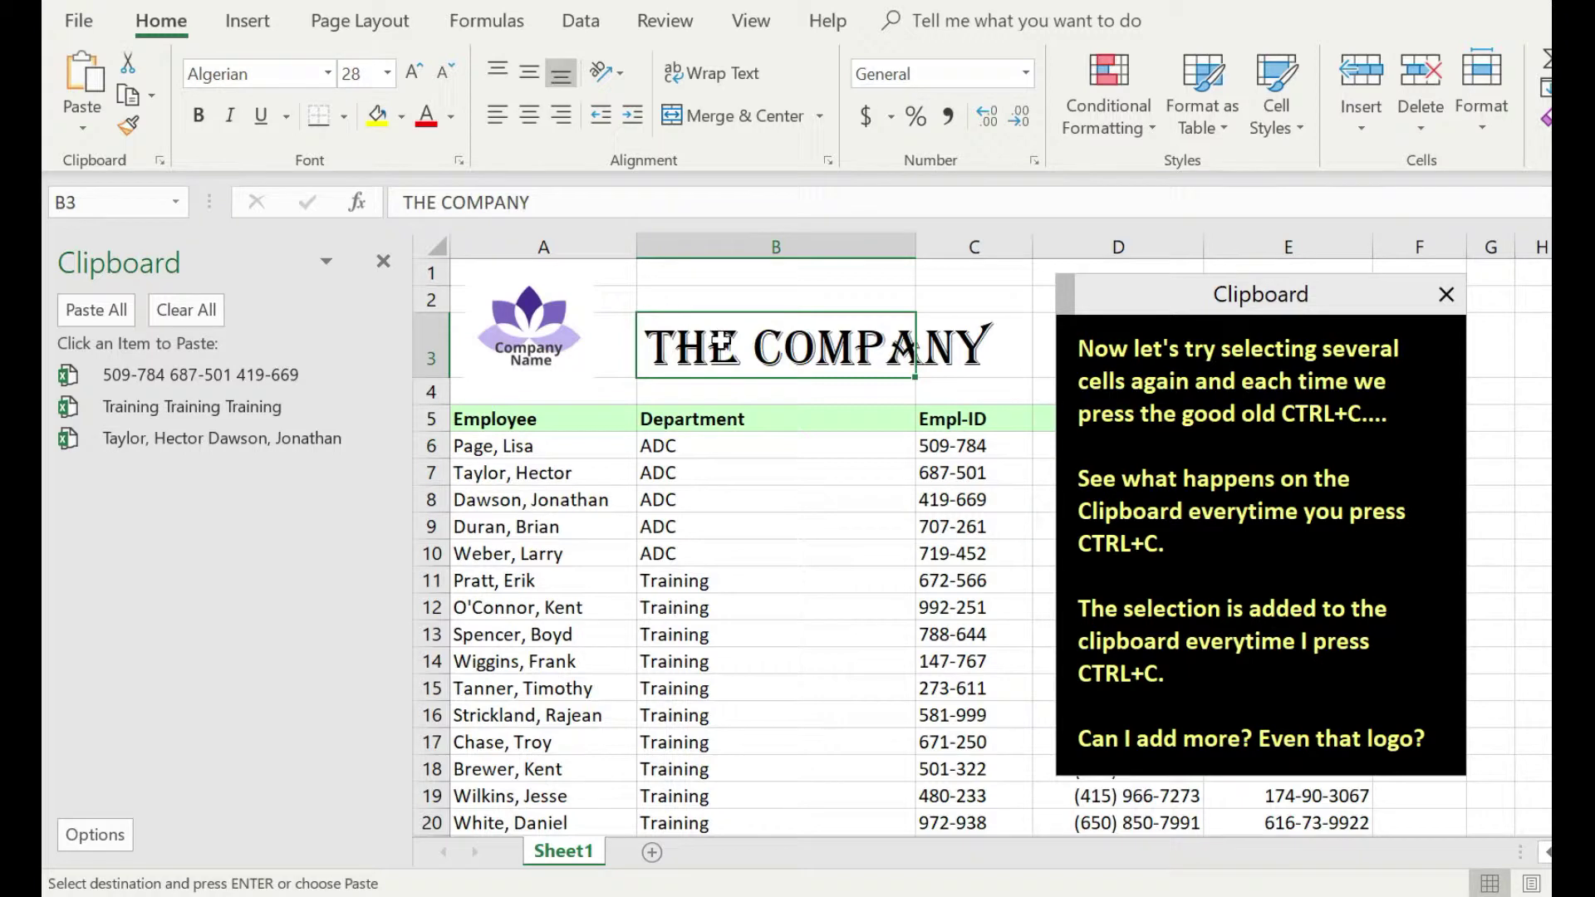
key("ctrl+c")
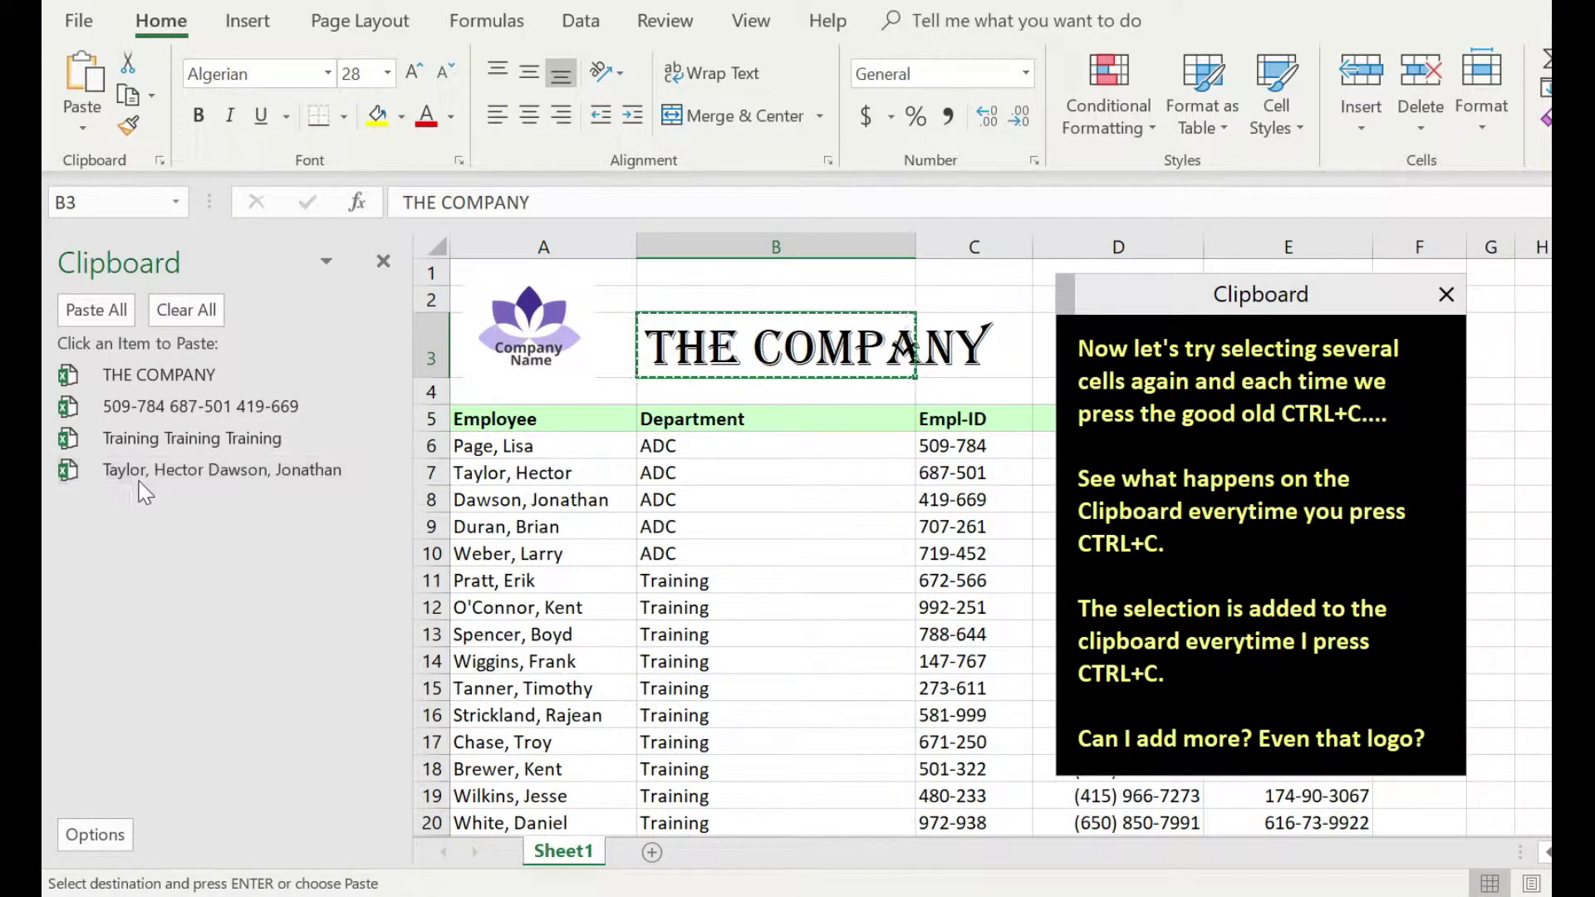
left_click(533, 341)
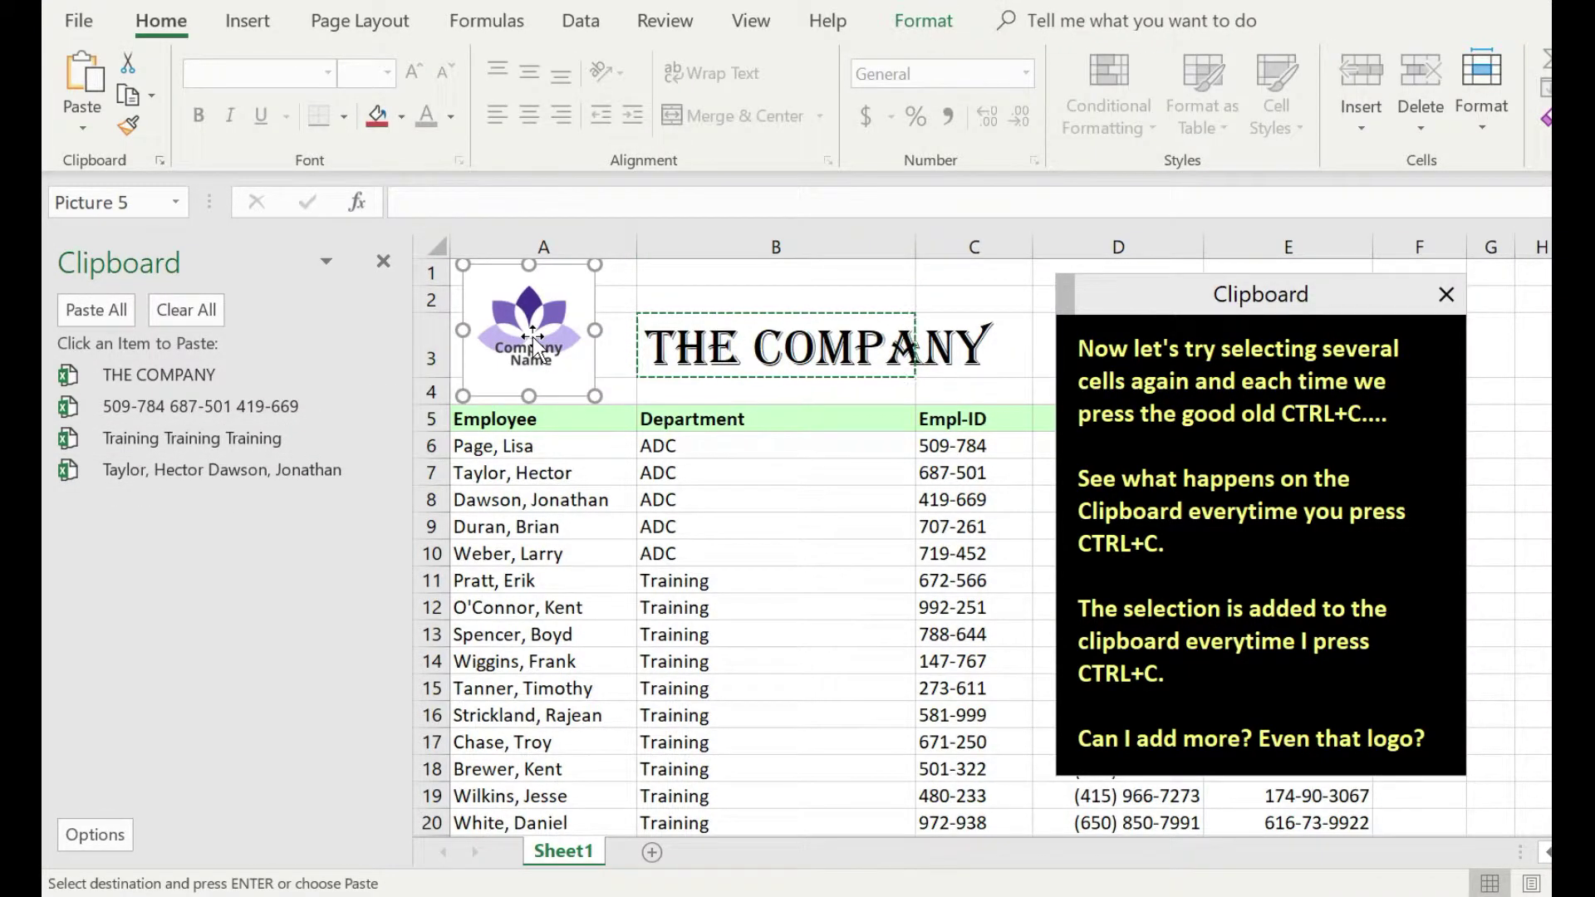
key("ctrl+c")
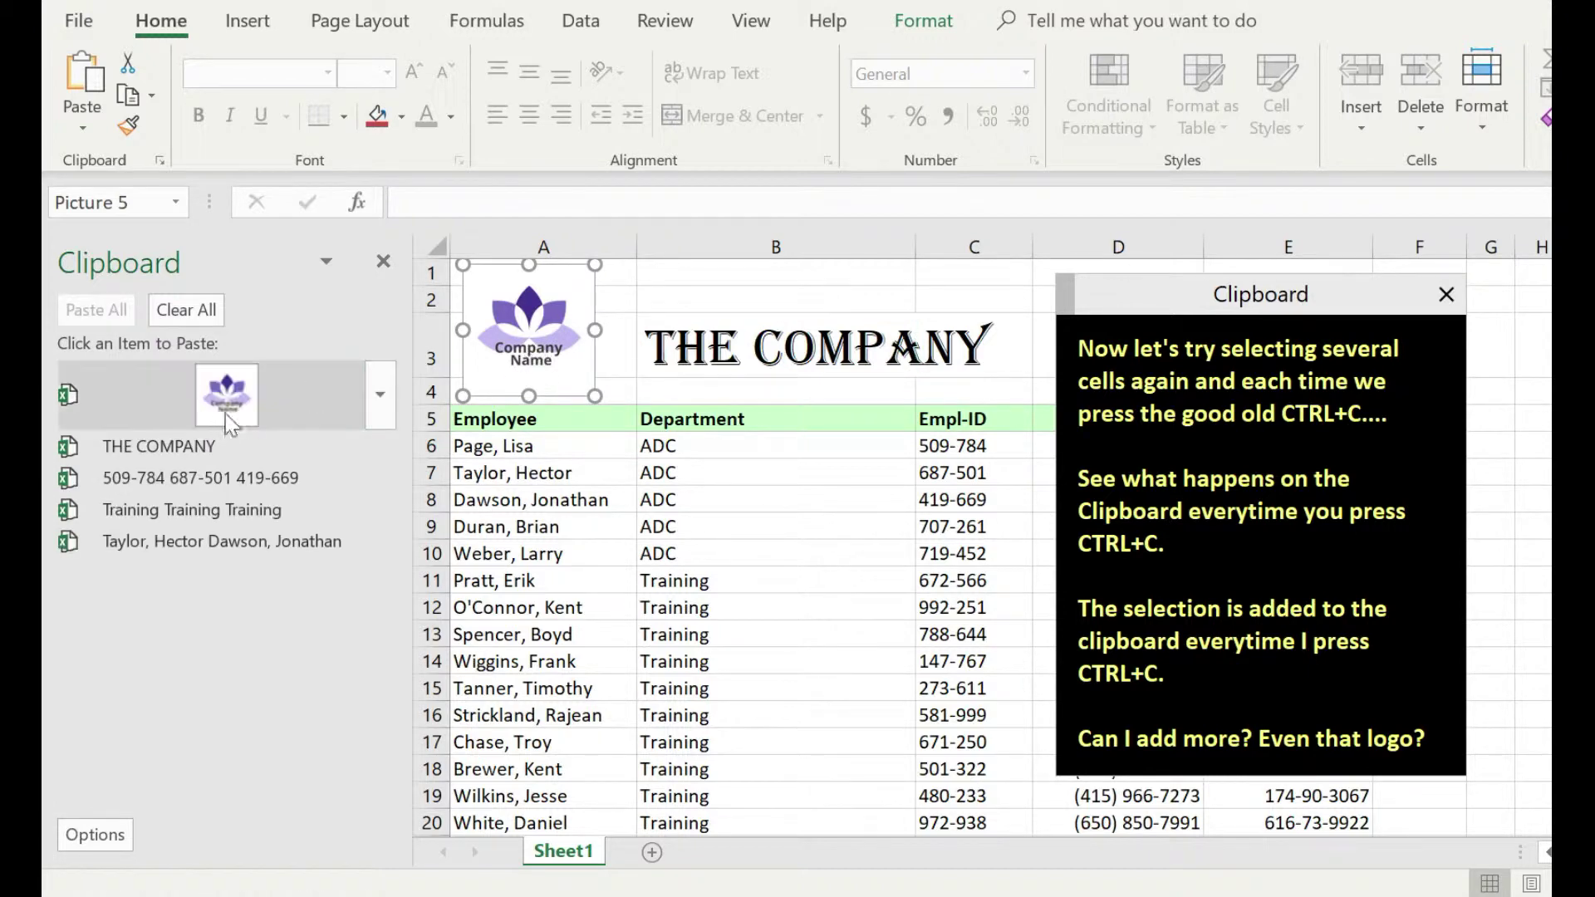
Add "Oh yeah!" below the logo question in the Clipboard note, after a blank line.
left_click(1429, 736)
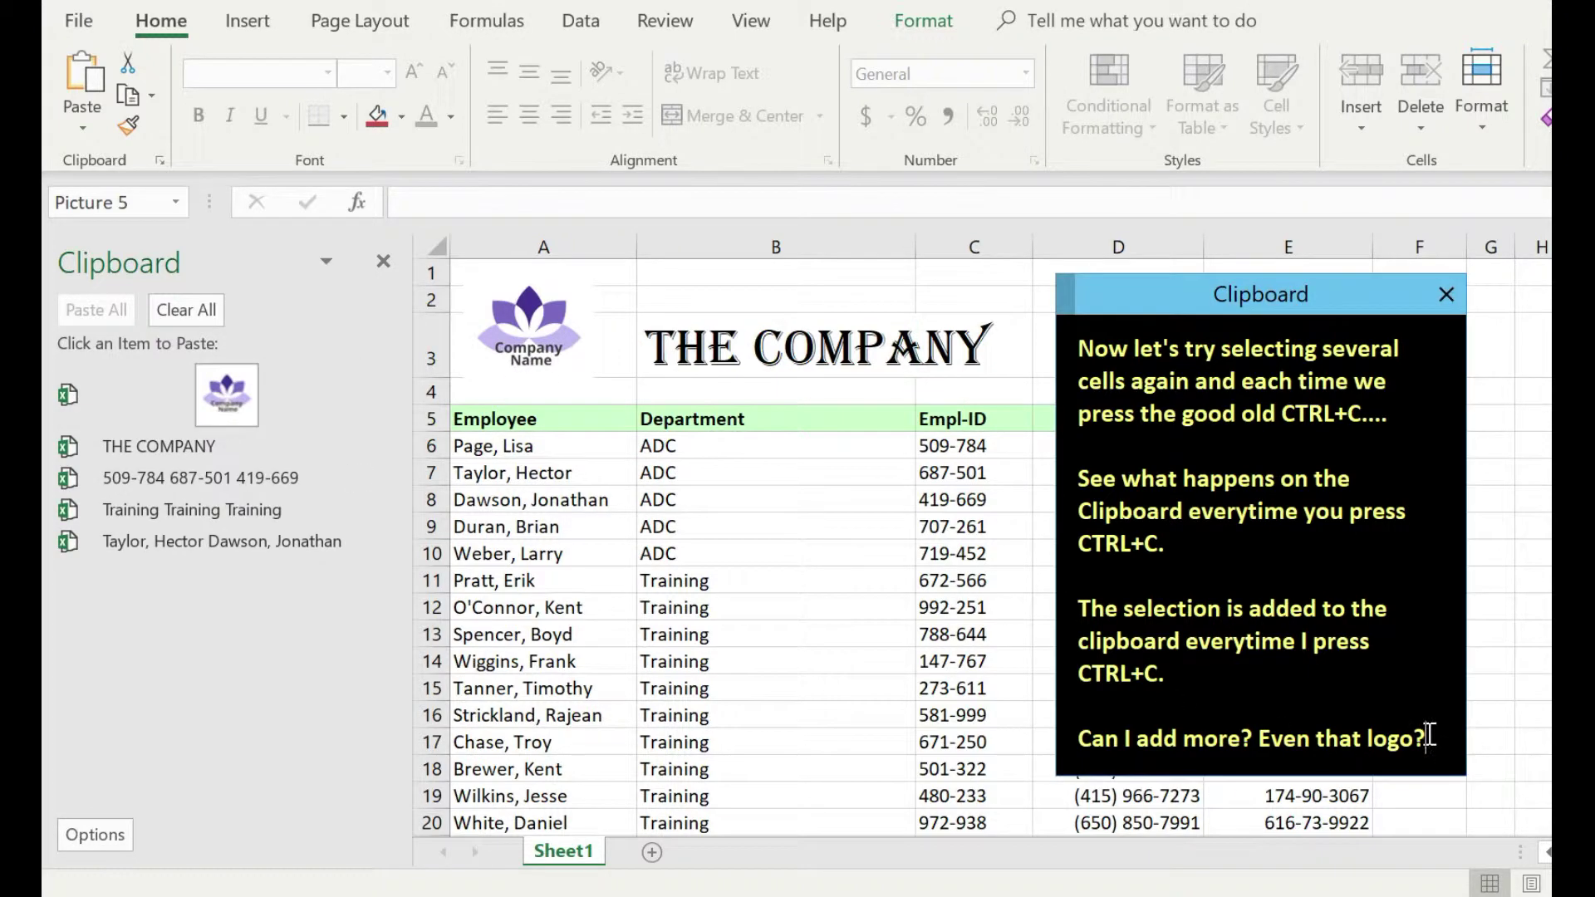
key("Return")
key("Return")
type("Oh yeah!")
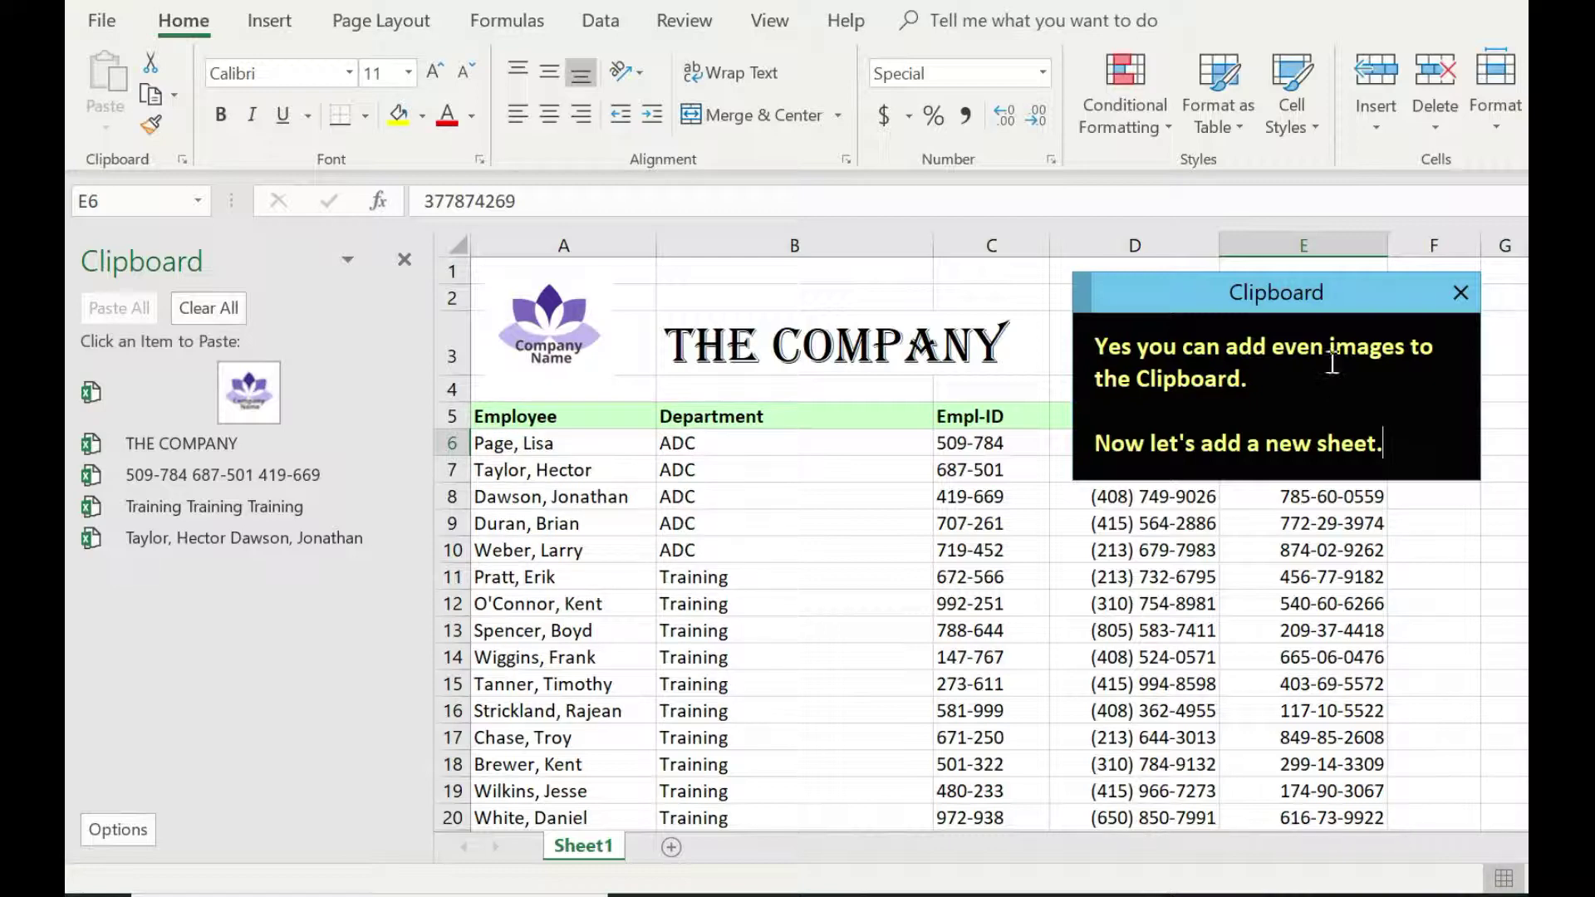
Add a new worksheet and paste the collected "Training Training Training" item starting at cell B2.
left_click(675, 847)
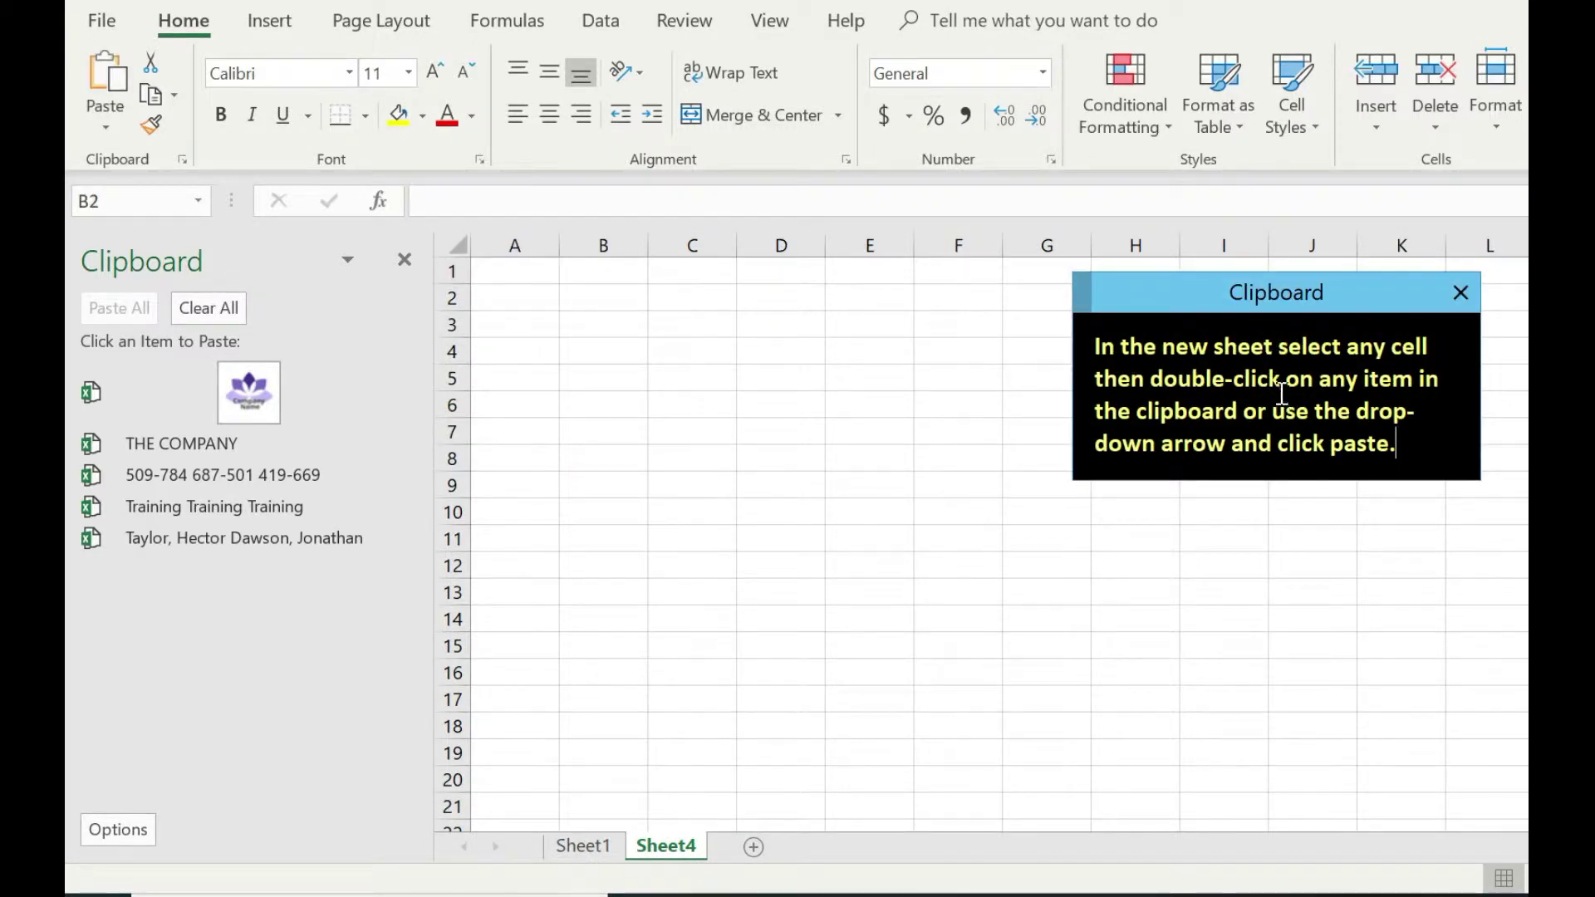
left_click(540, 300)
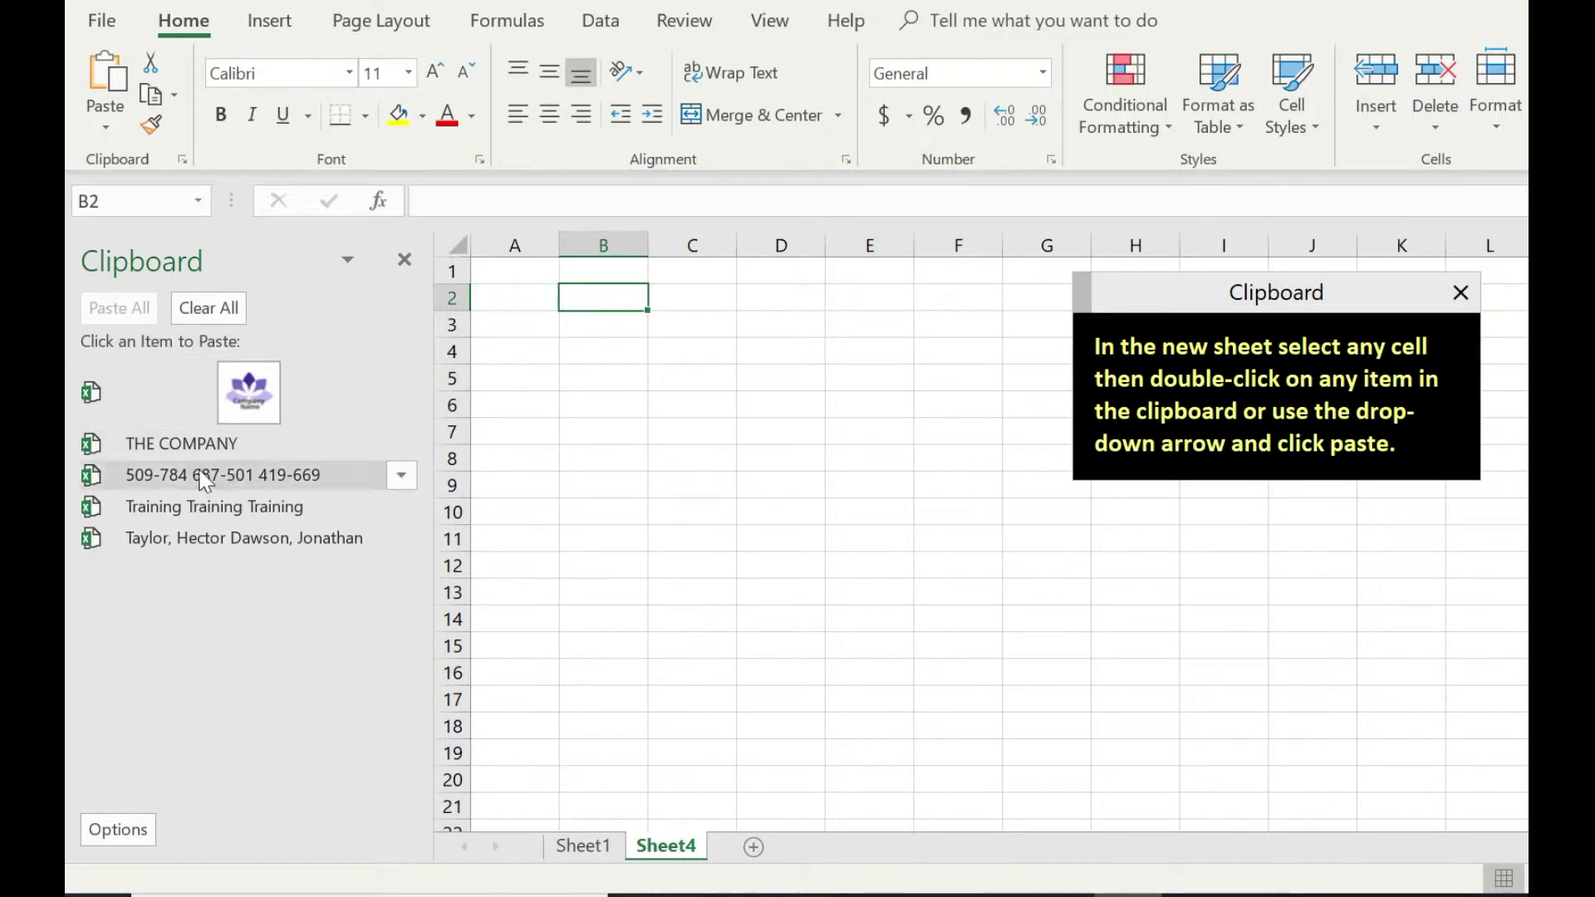
double_click(189, 517)
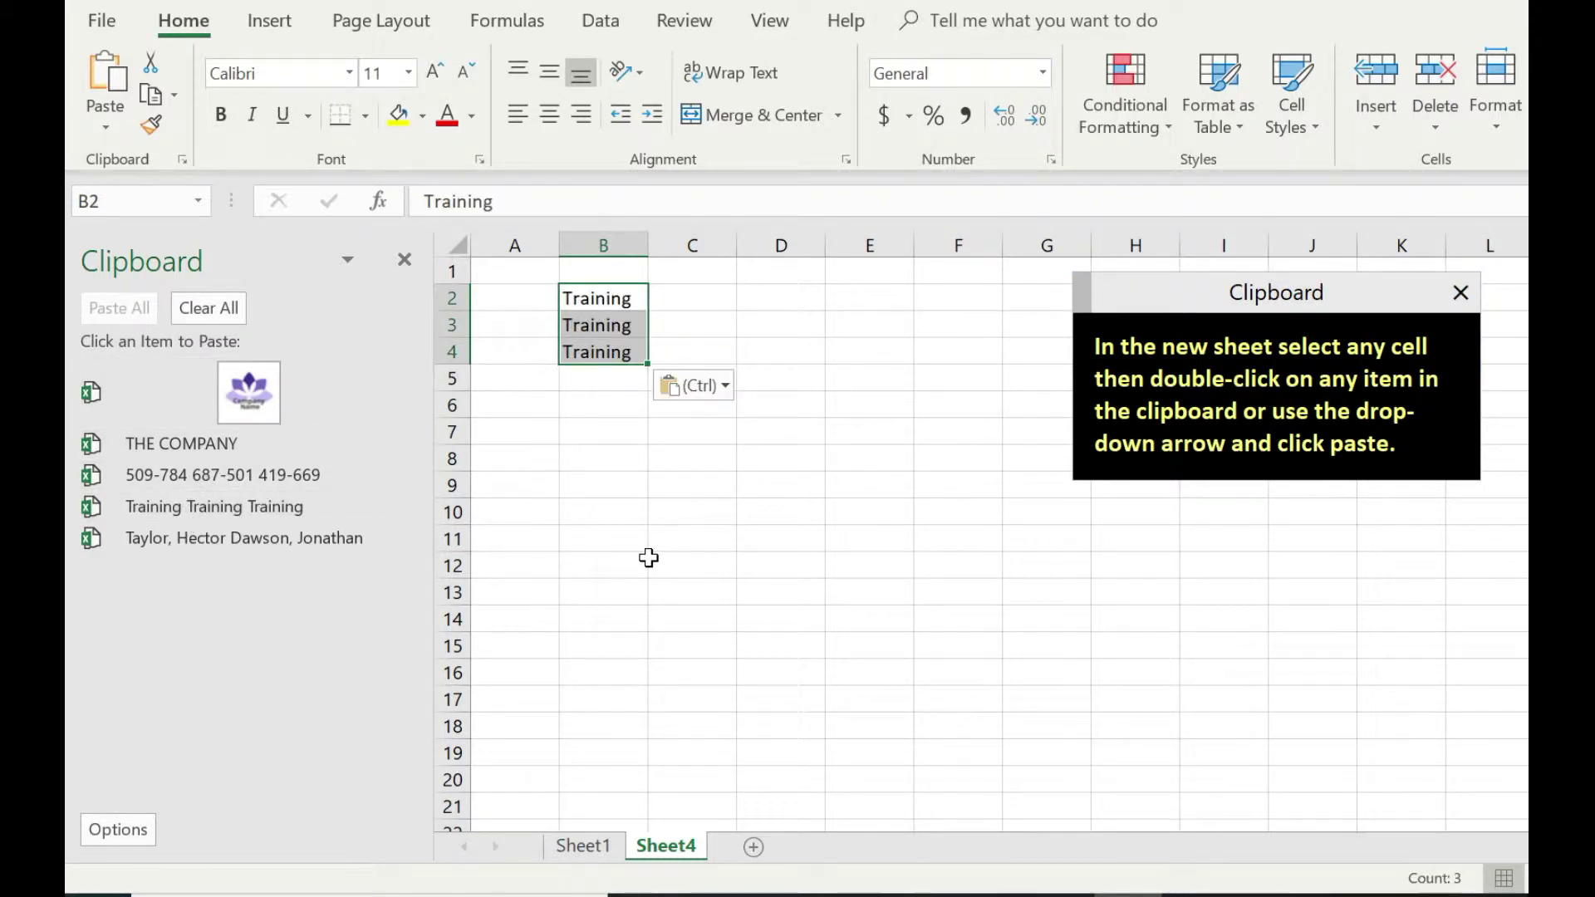
Paste the collected Empl-ID item starting at B11 and the THE COMPANY item at D4.
left_click(615, 541)
double_click(211, 476)
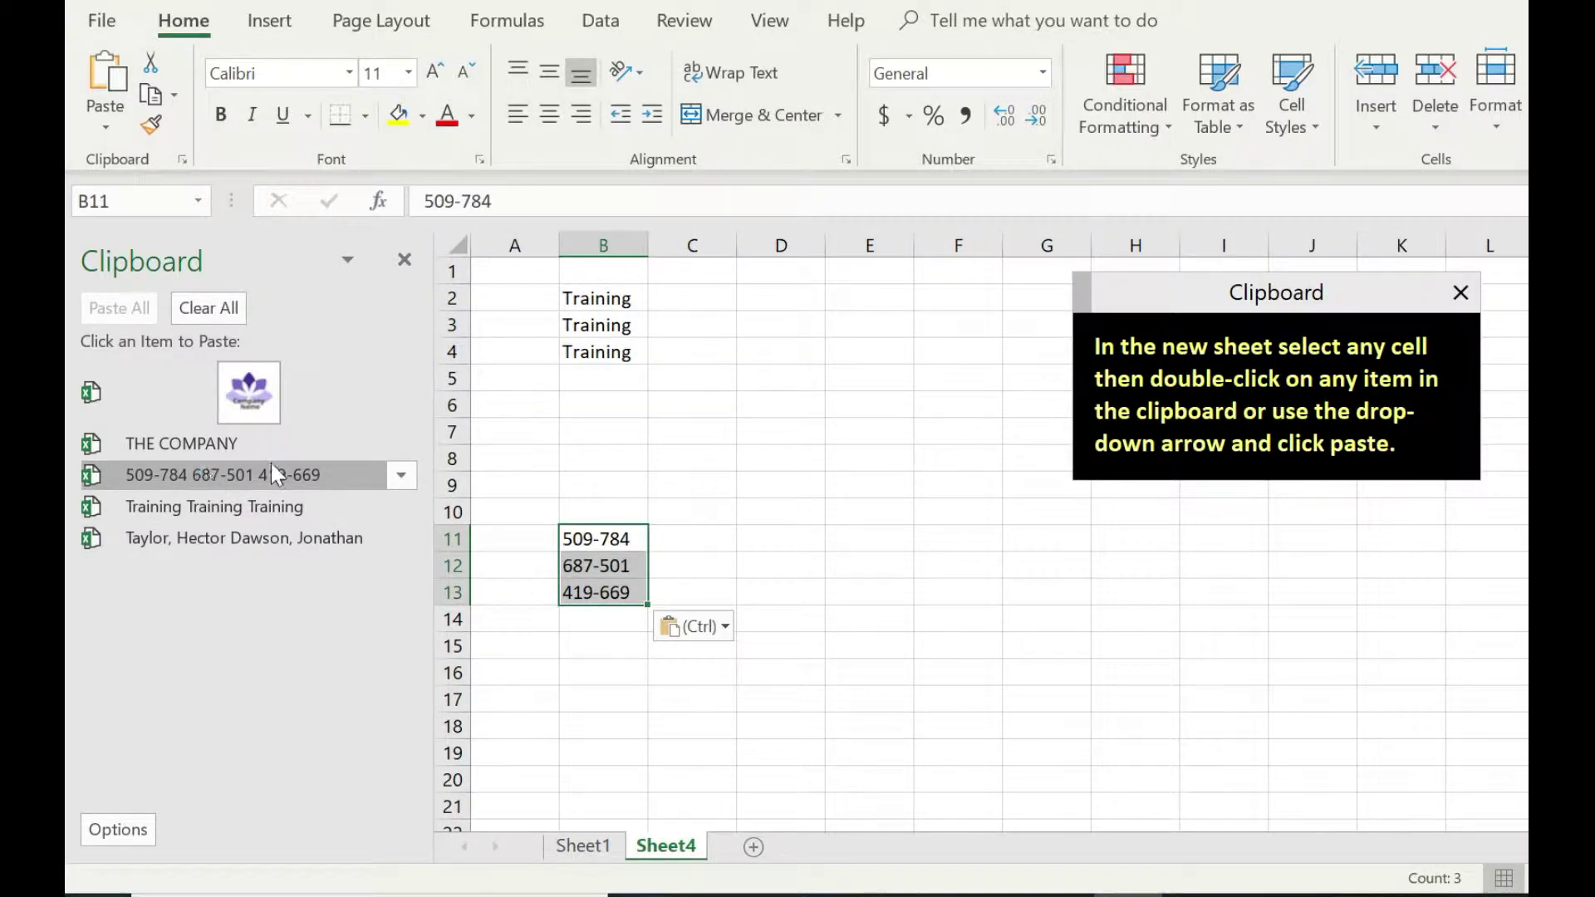
left_click(776, 350)
left_click(404, 445)
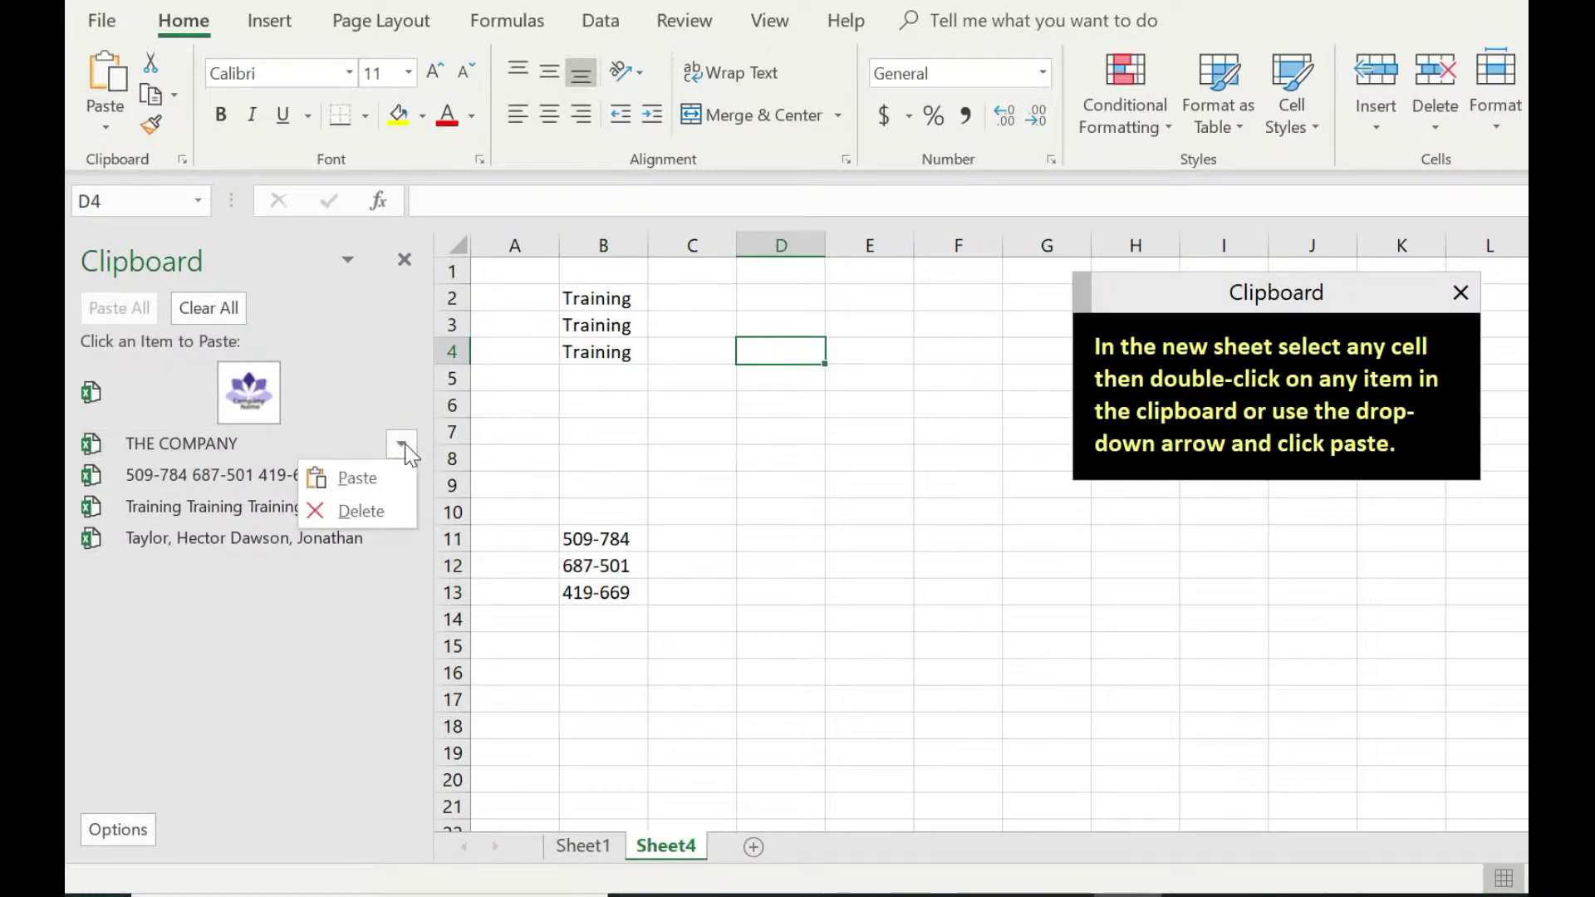
left_click(357, 478)
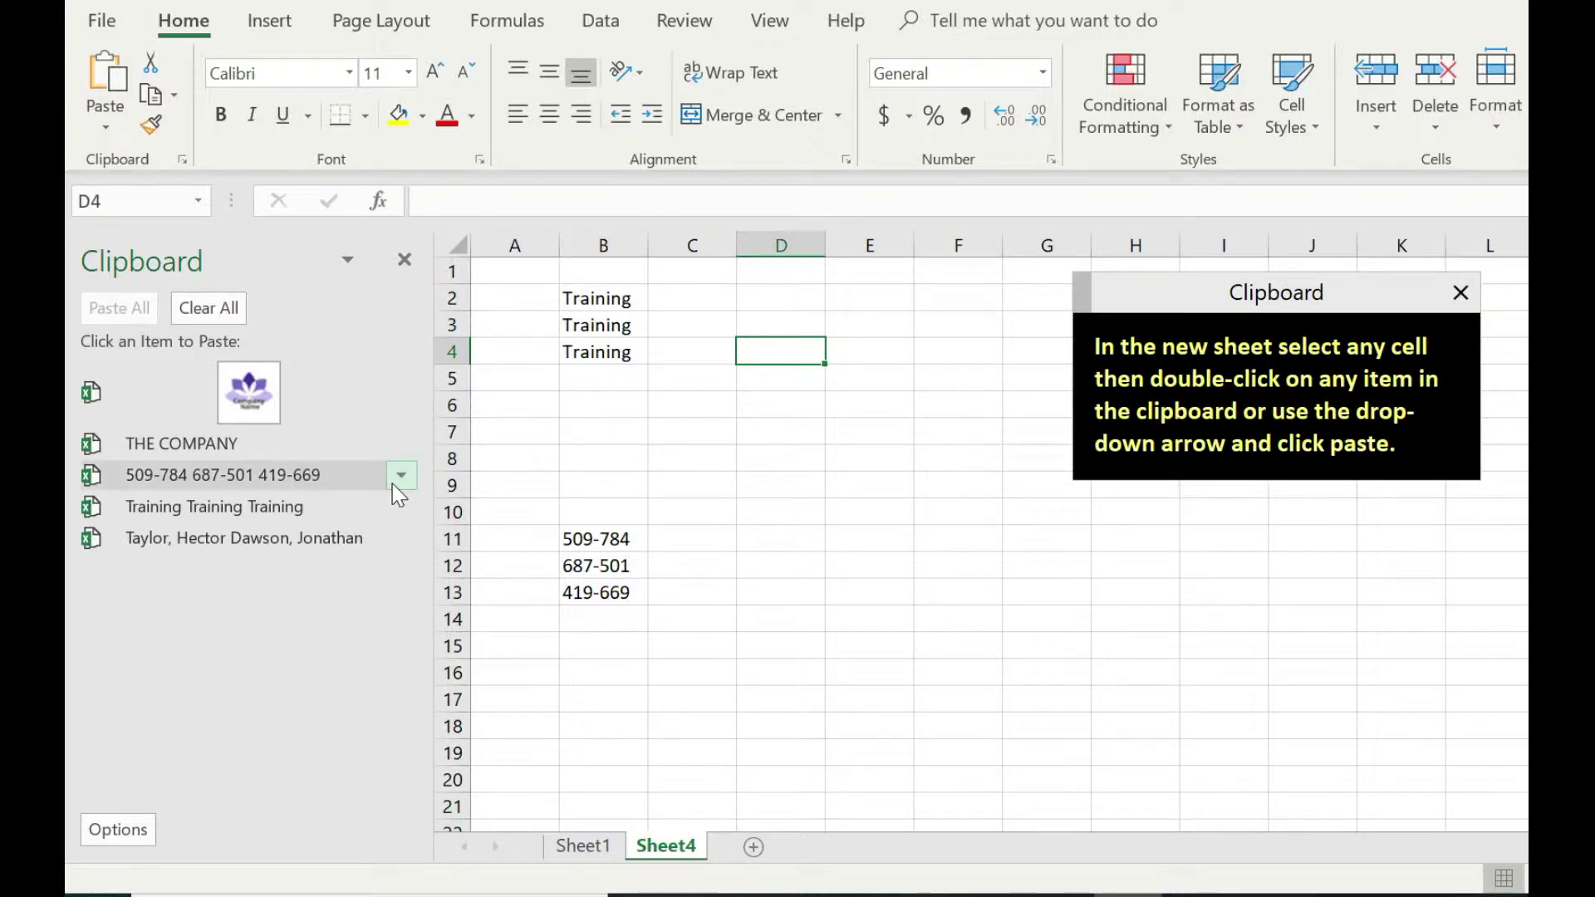
Paste the collected THE COMPANY item at D4 and the company logo item at D9.
left_click(402, 445)
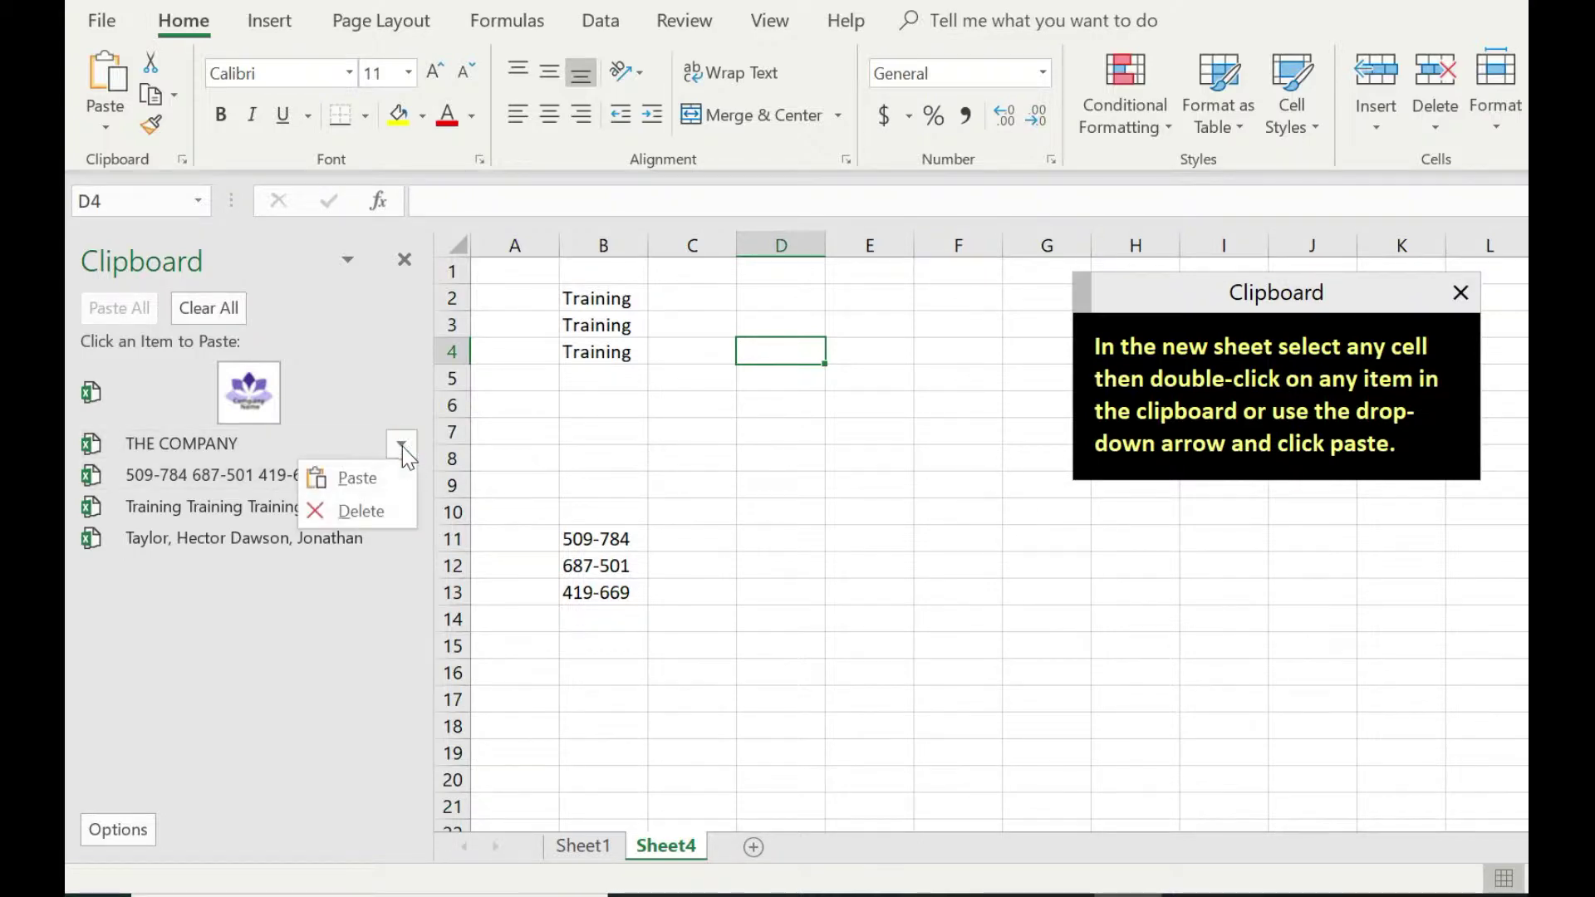
left_click(364, 470)
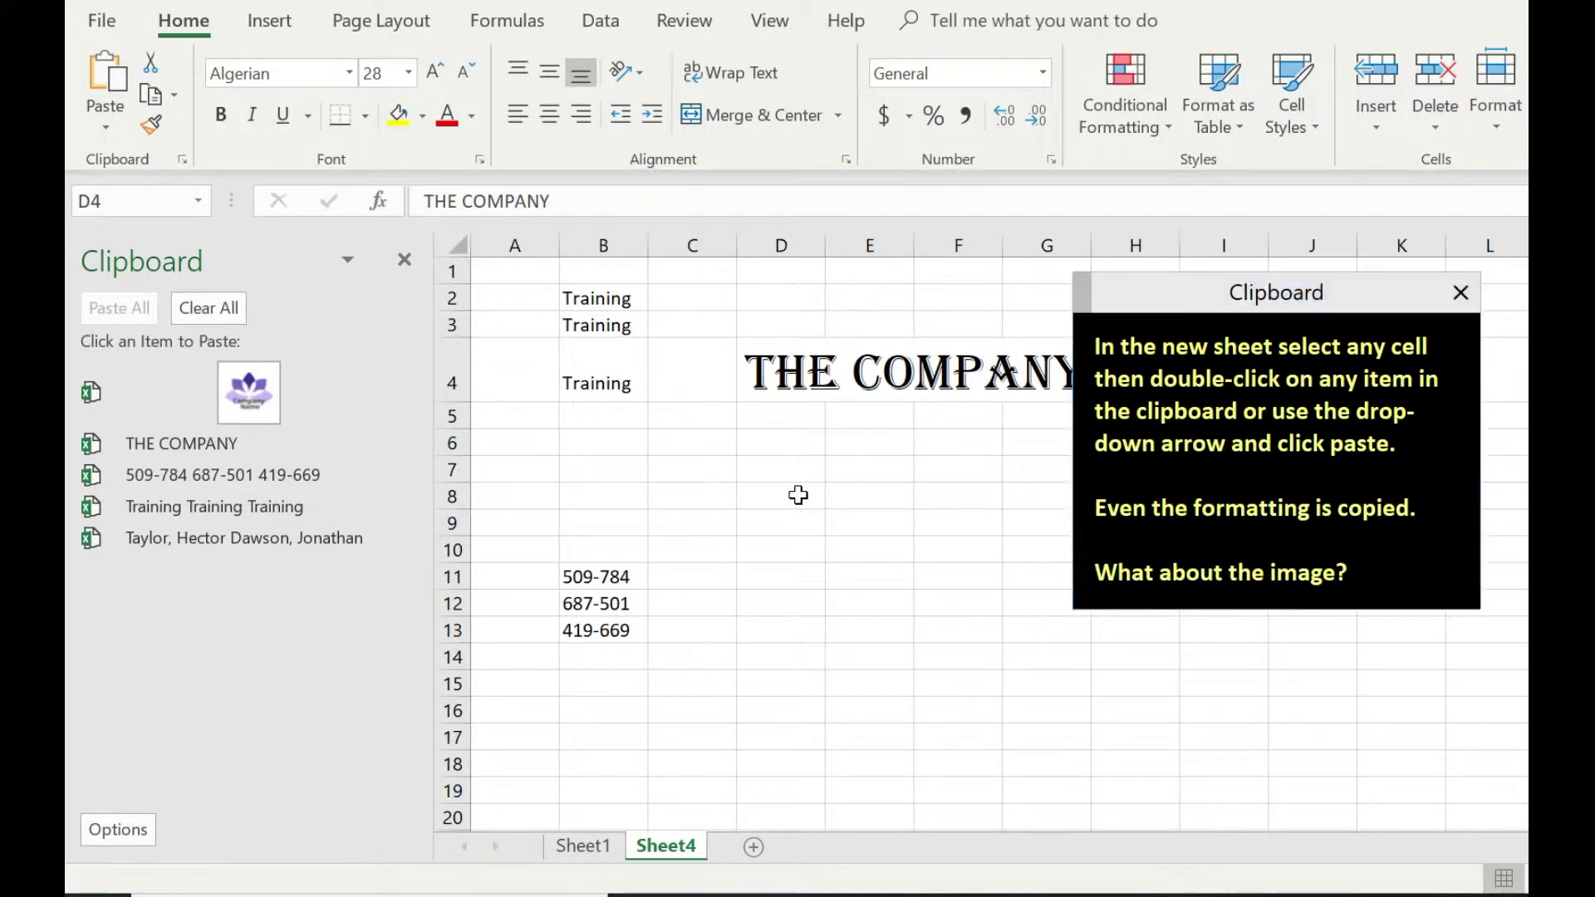
left_click(781, 523)
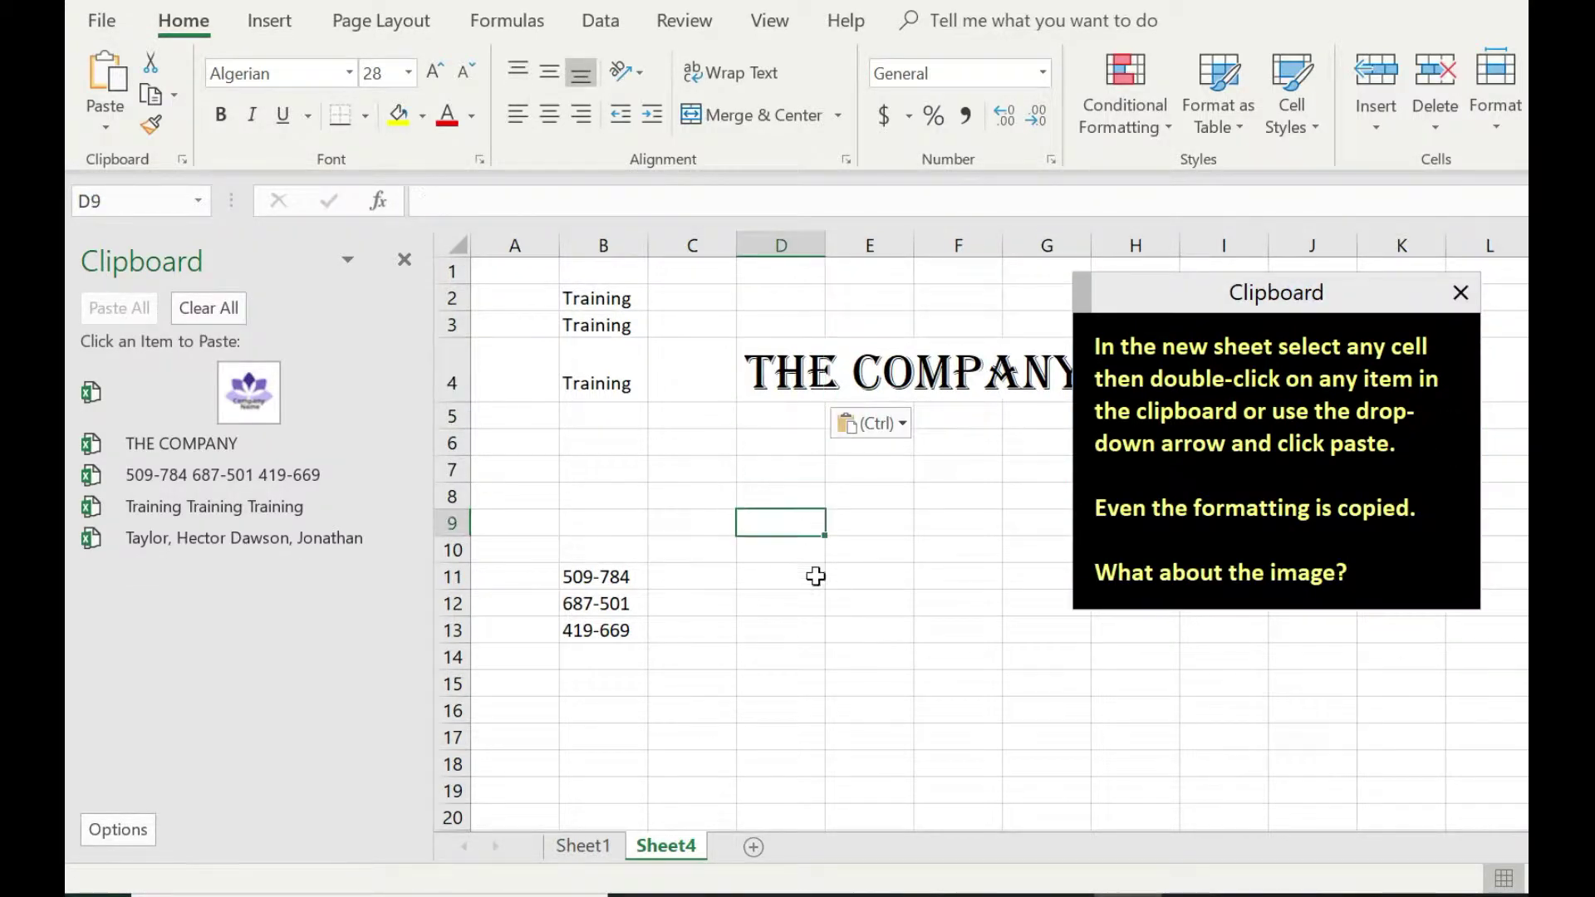
left_click(267, 390)
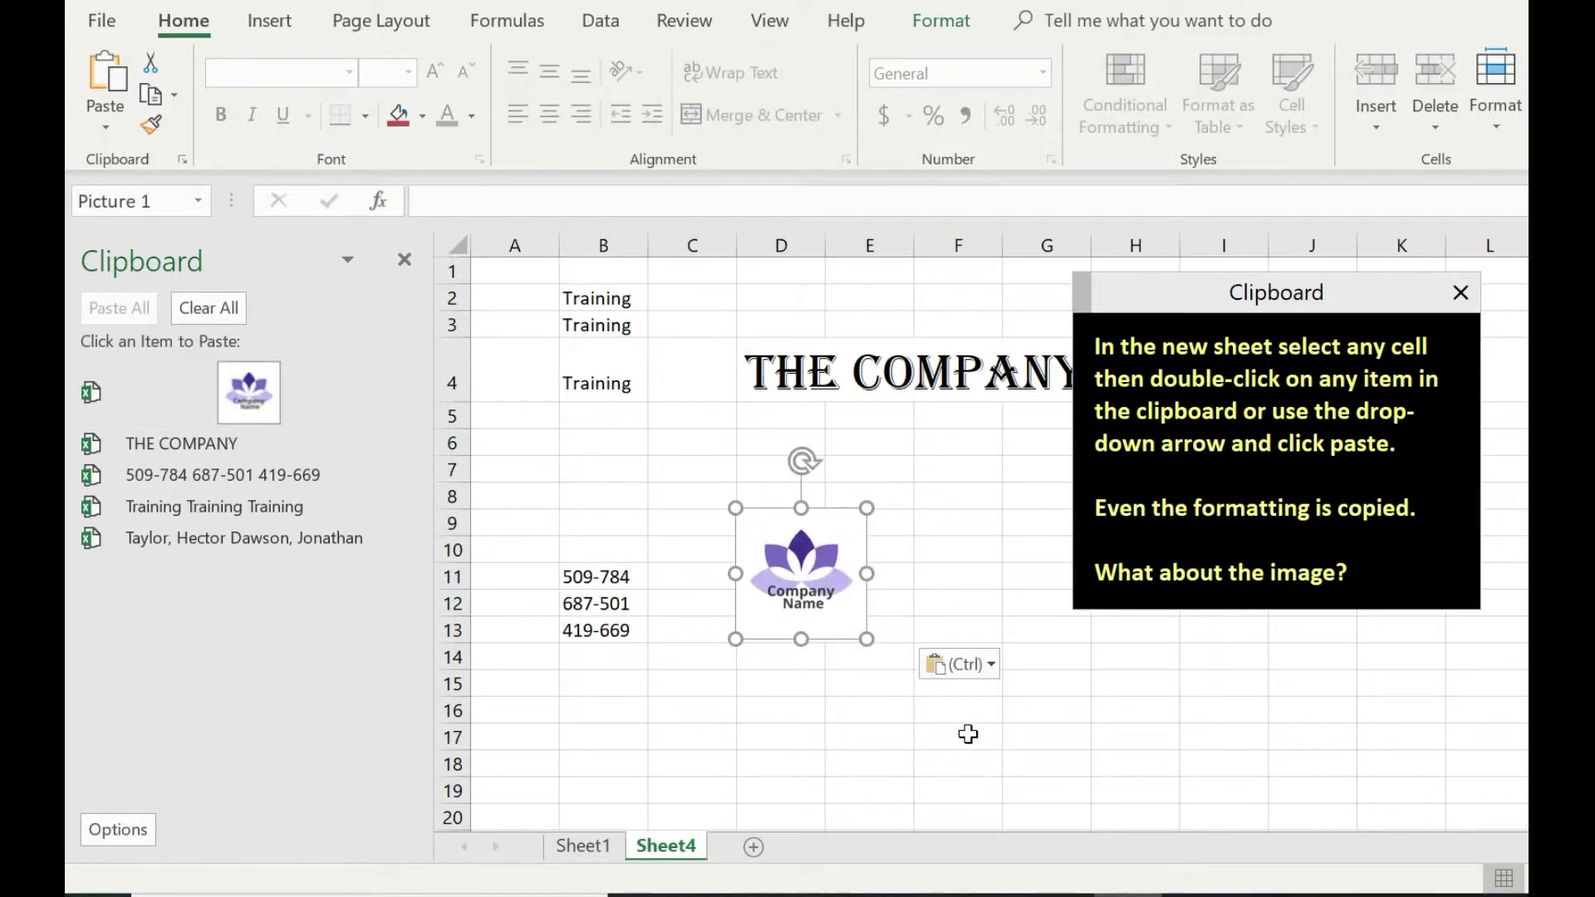
Paste two copies of the collected logo at F17 and move the front copy up above the other one.
left_click(968, 735)
left_click(248, 397)
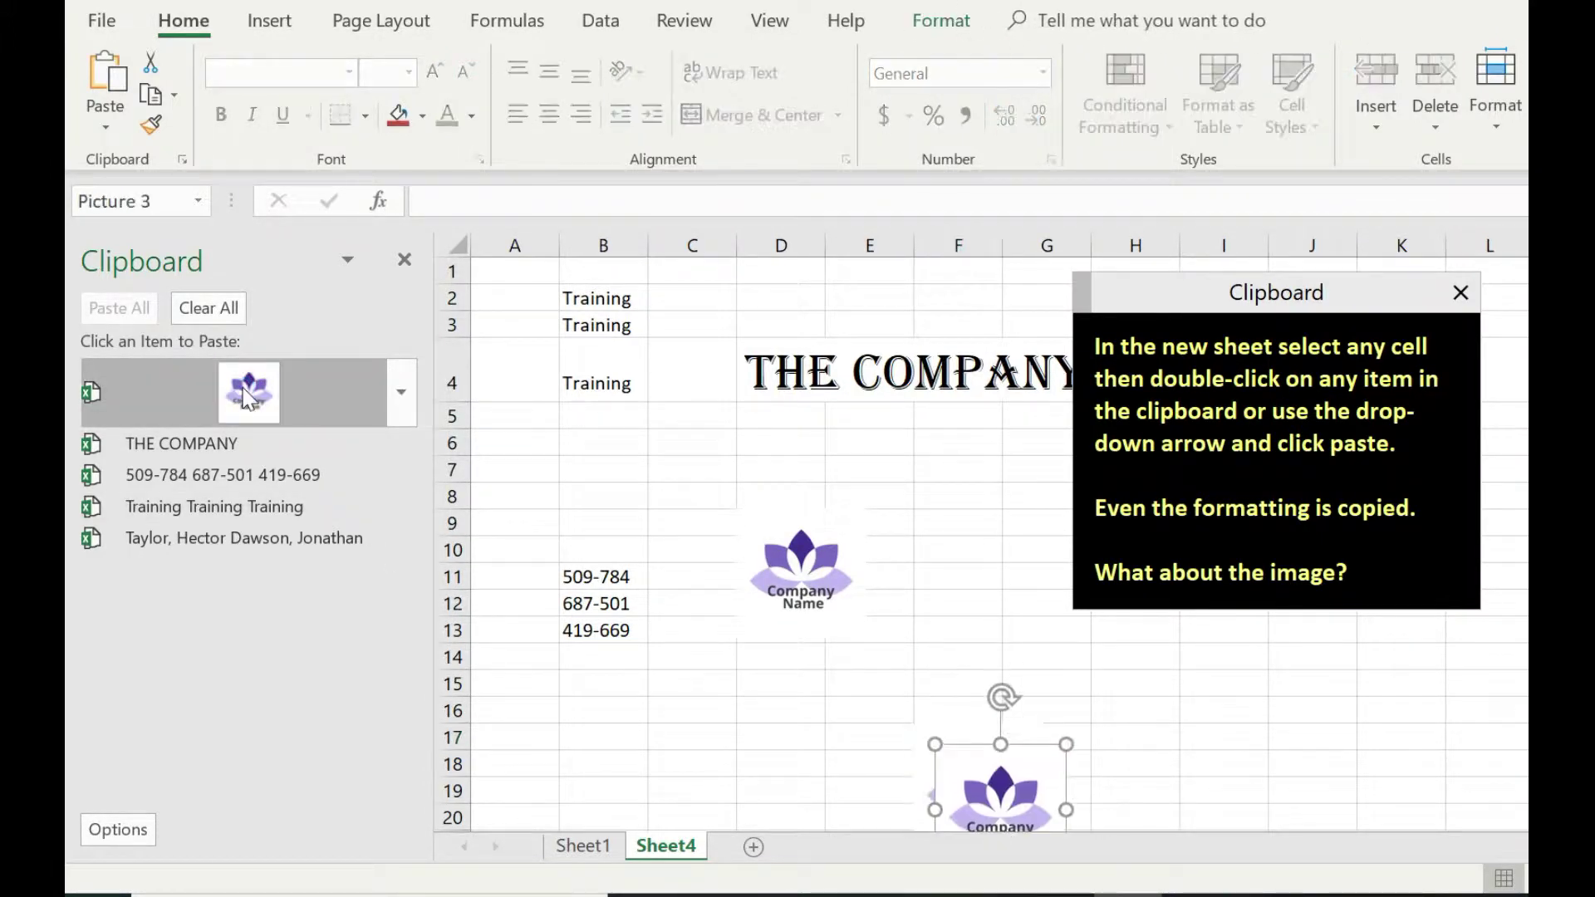
left_click_drag(978, 758, 945, 626)
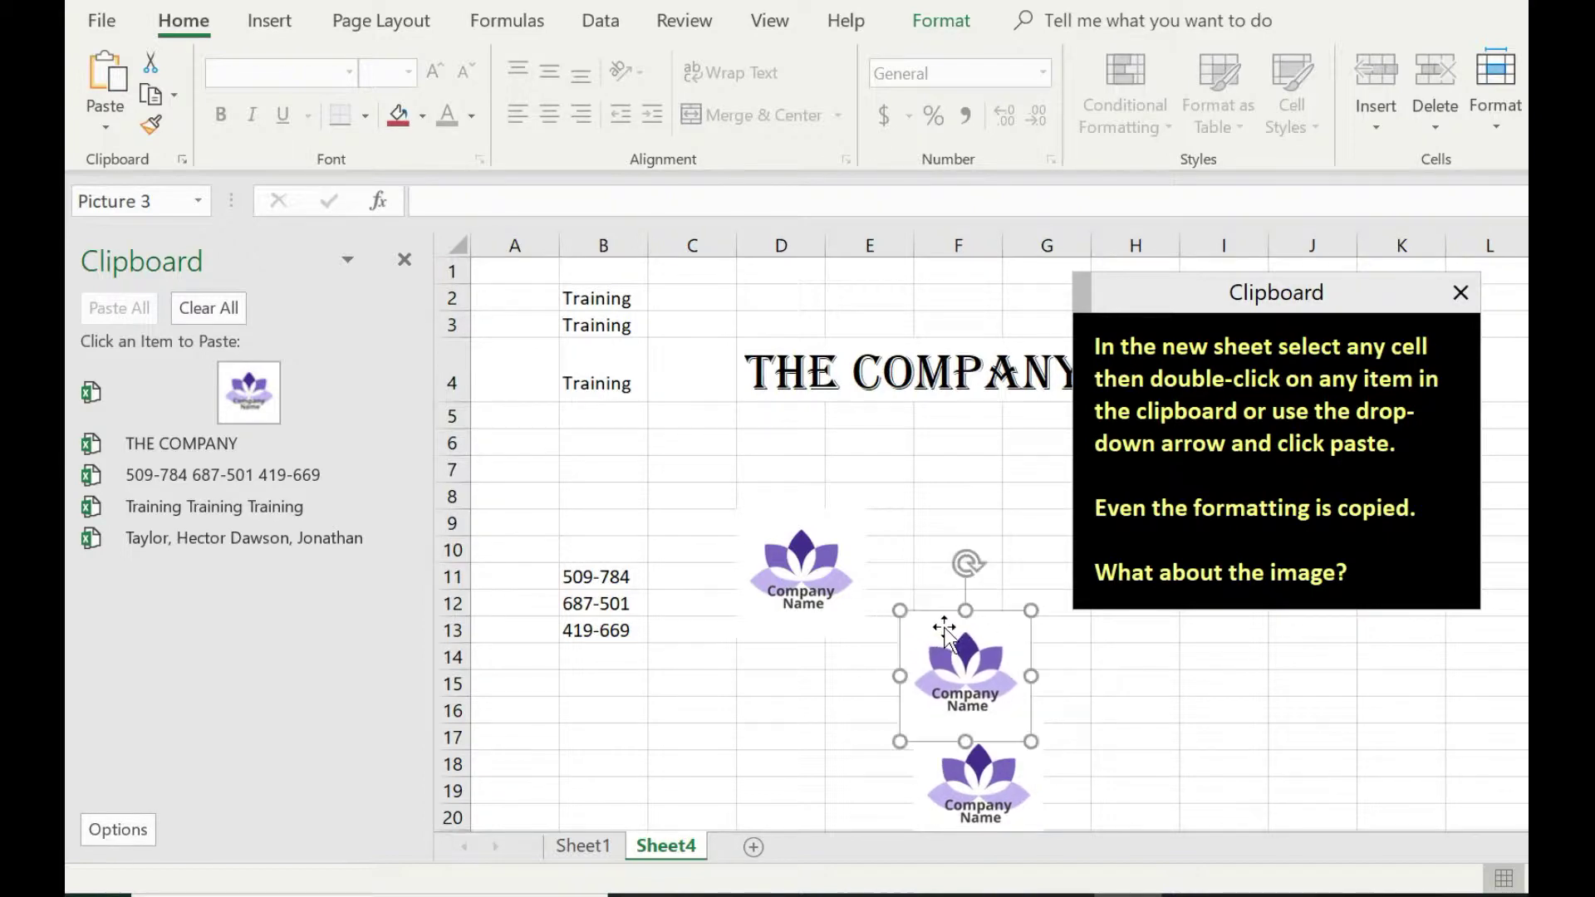
Paste the text on deleting Clipboard items into the note and view the options of the THE COMPANY item.
left_click(1388, 570)
key("ctrl+v")
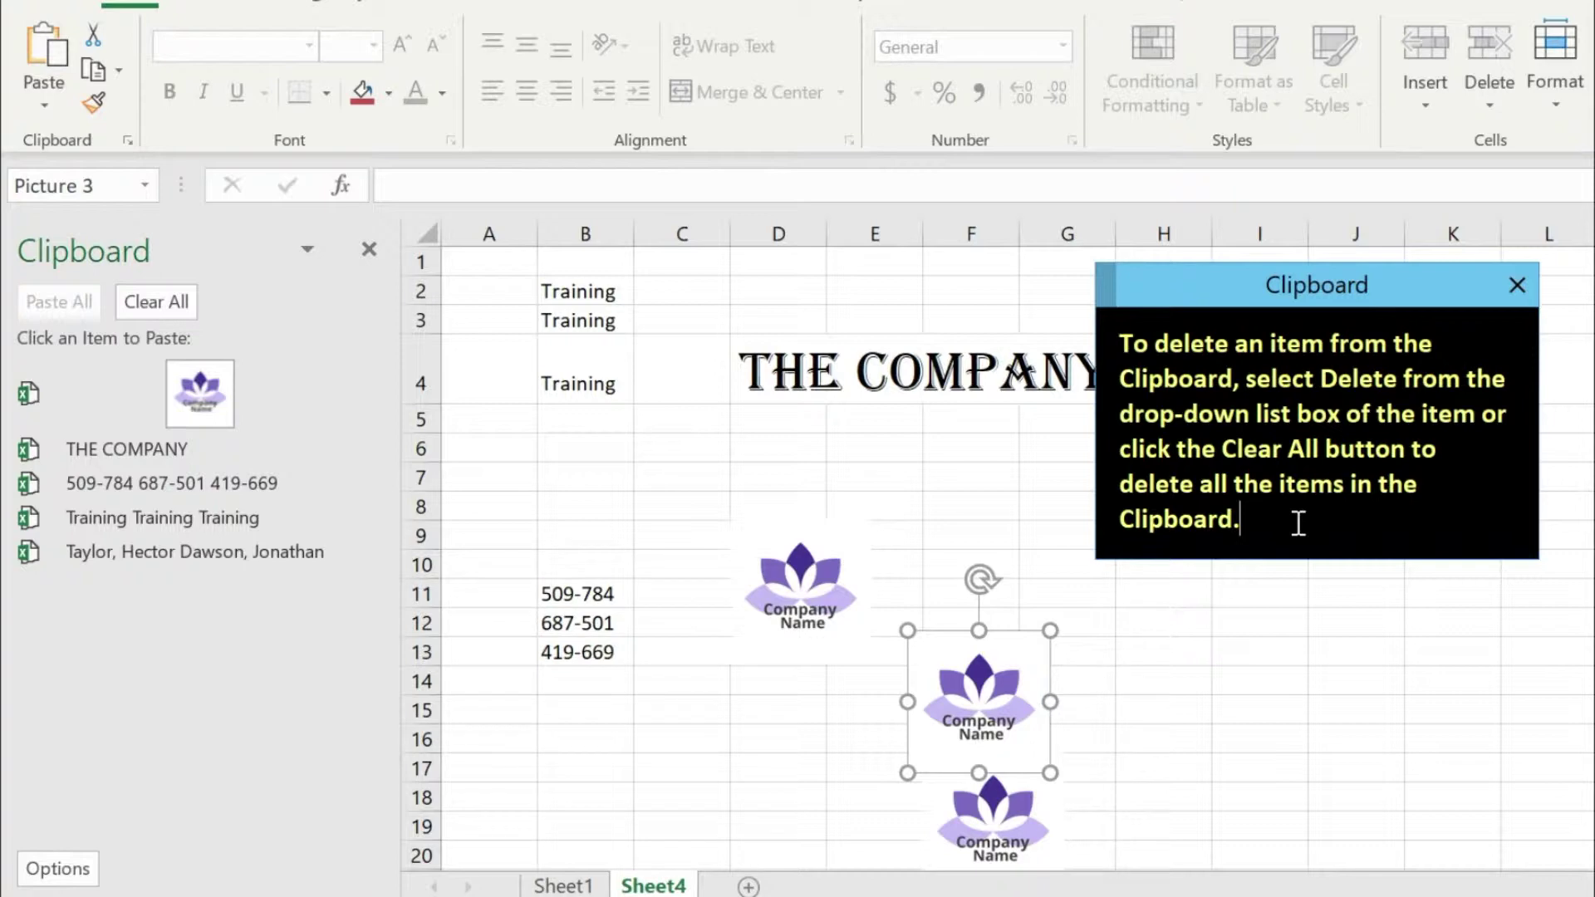
left_click(367, 449)
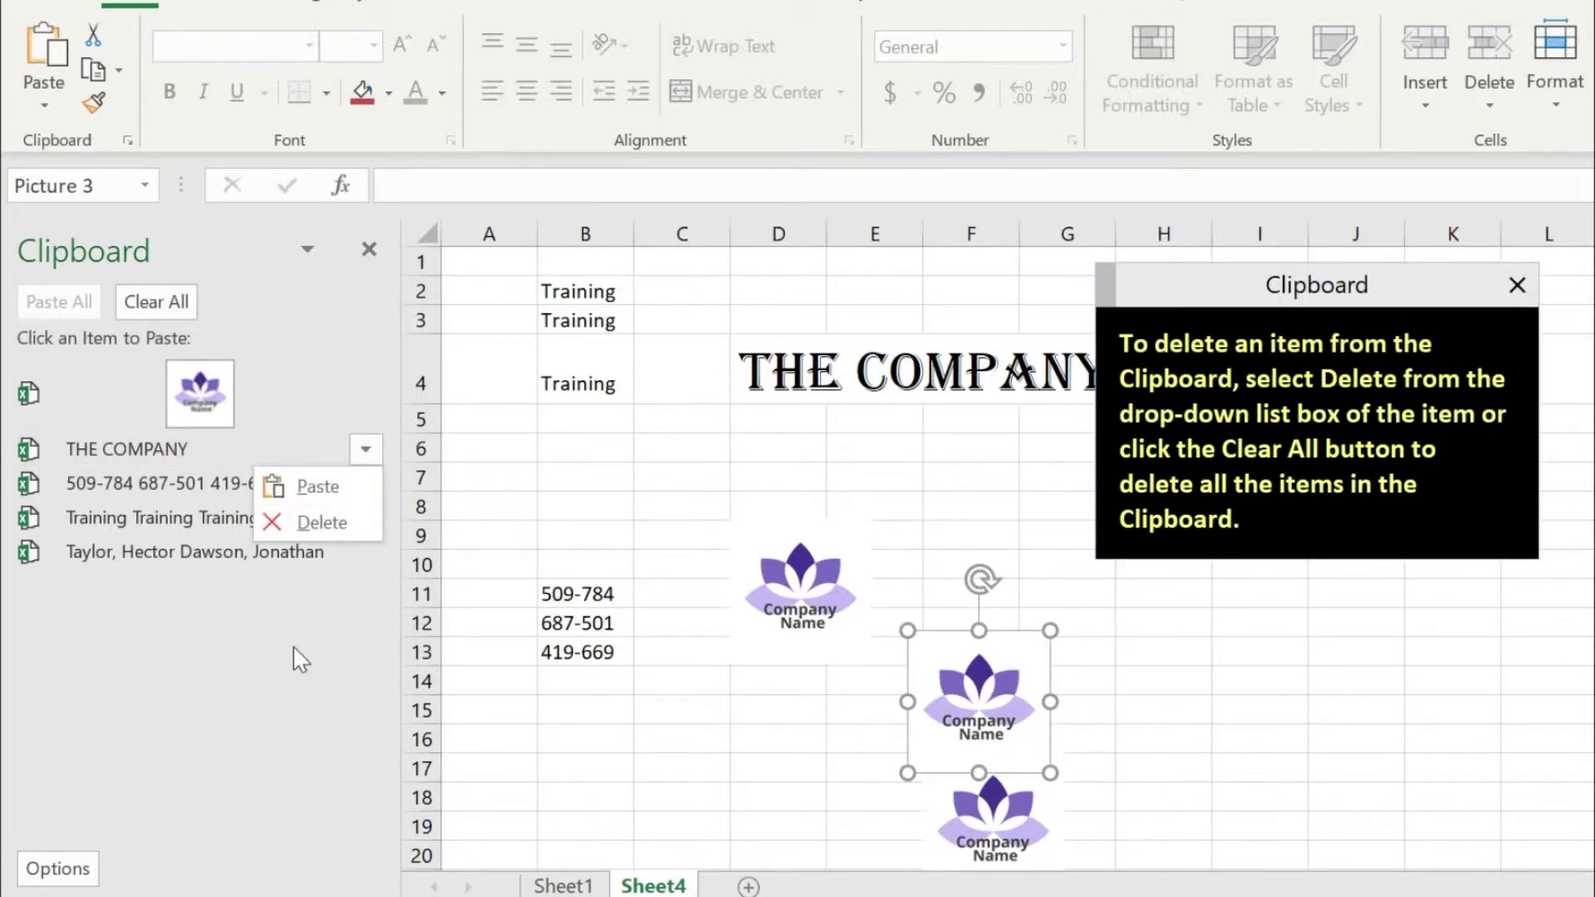
left_click(278, 702)
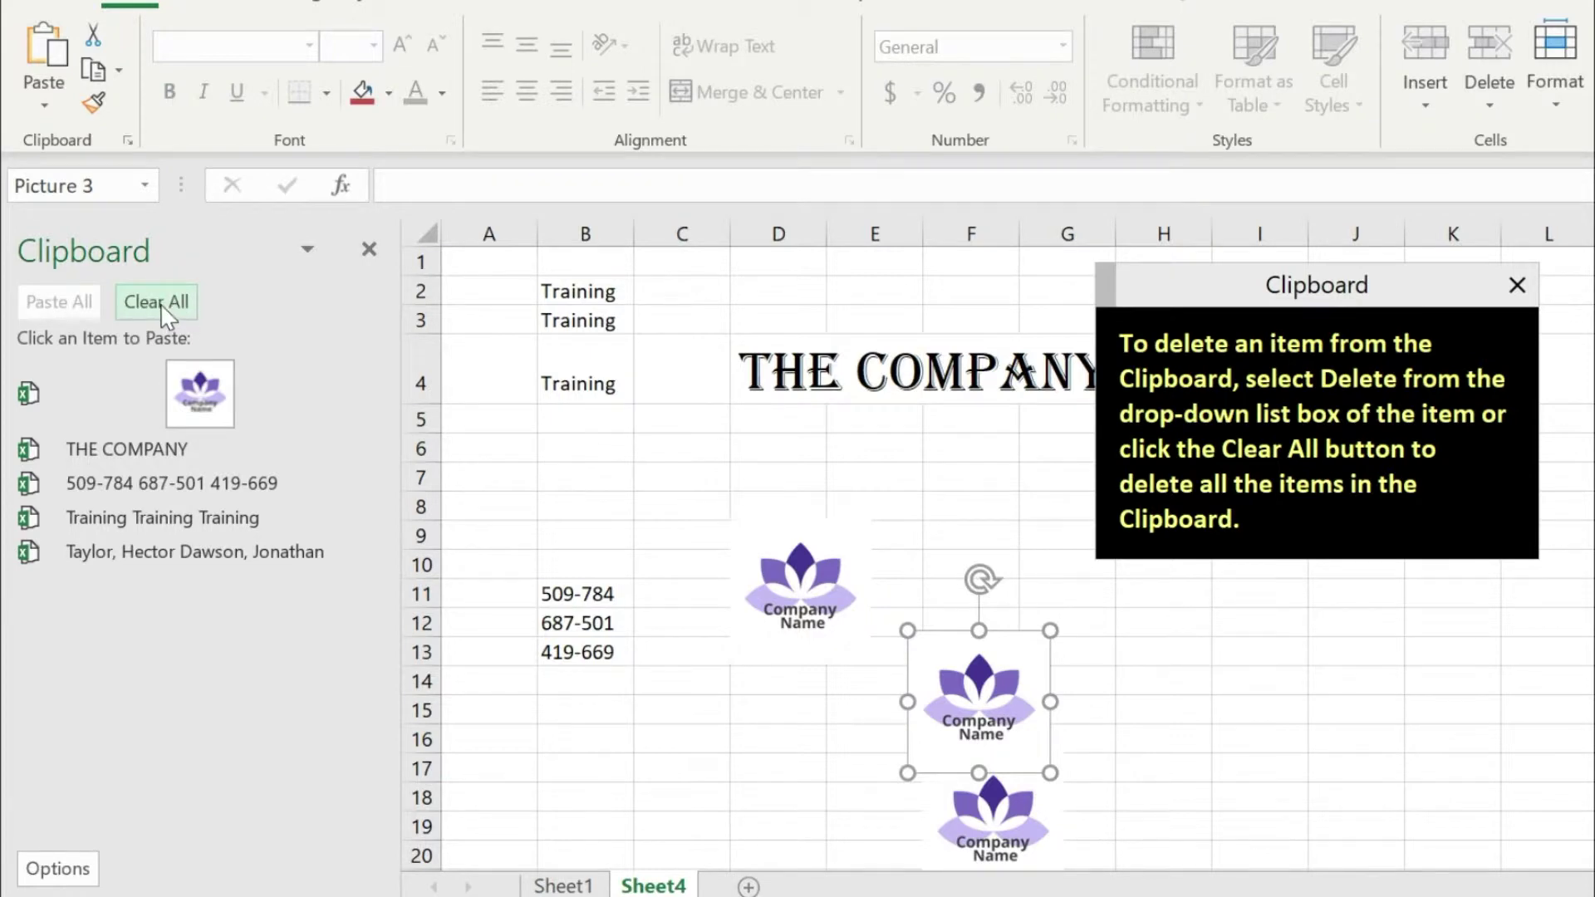
Add "But wait!" and "Is that all the Clipboard can do?" to the Clipboard note as separate paragraphs.
left_click(1326, 525)
key("Return")
key("Return")
type("But wait!")
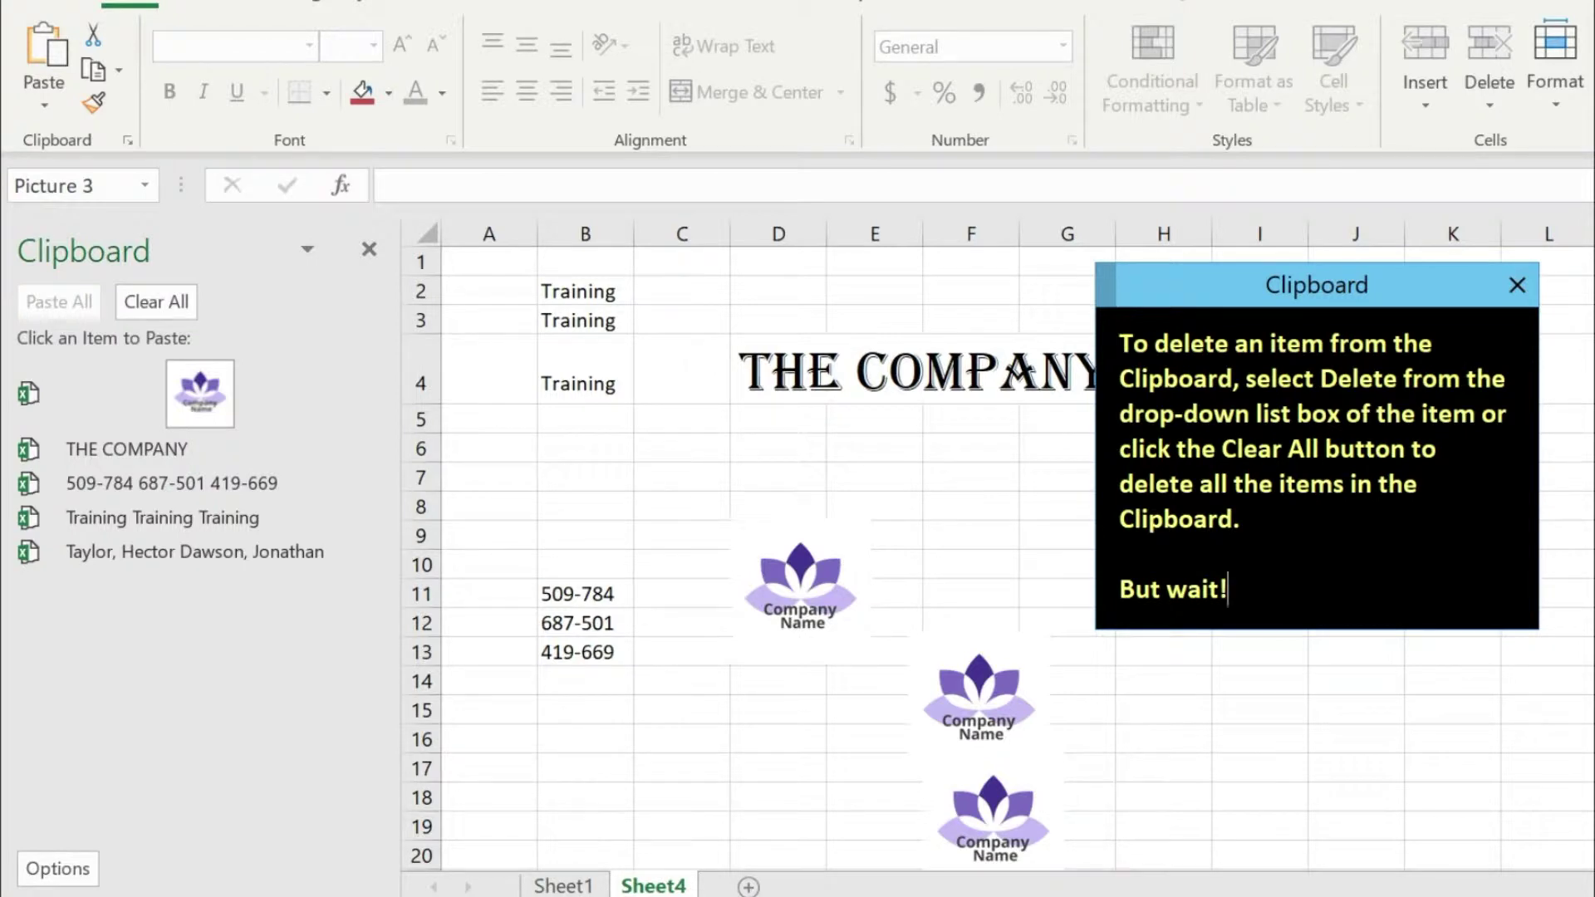
key("Return")
key("Return")
type("Is that all the Clipboard can do?")
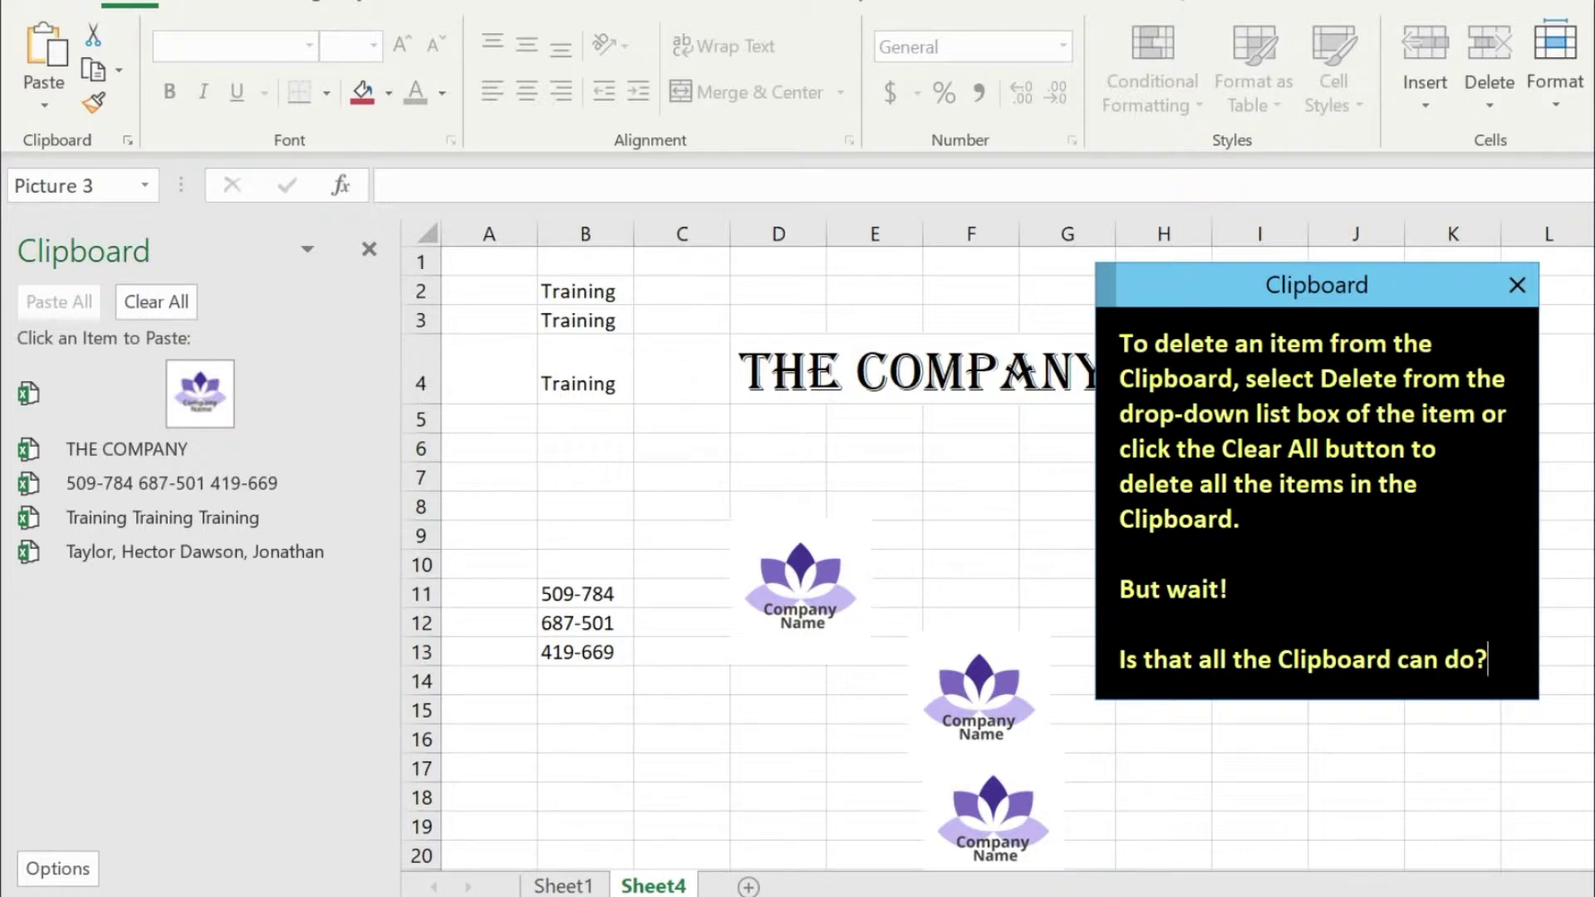
Add "If you check the internet, Clipboard works across all the MS Office applications...." and "hmmm...." as further note paragraphs.
key("Return")
key("Return")
type("If you check the internet, Clipboard works across all the MS Office applications....")
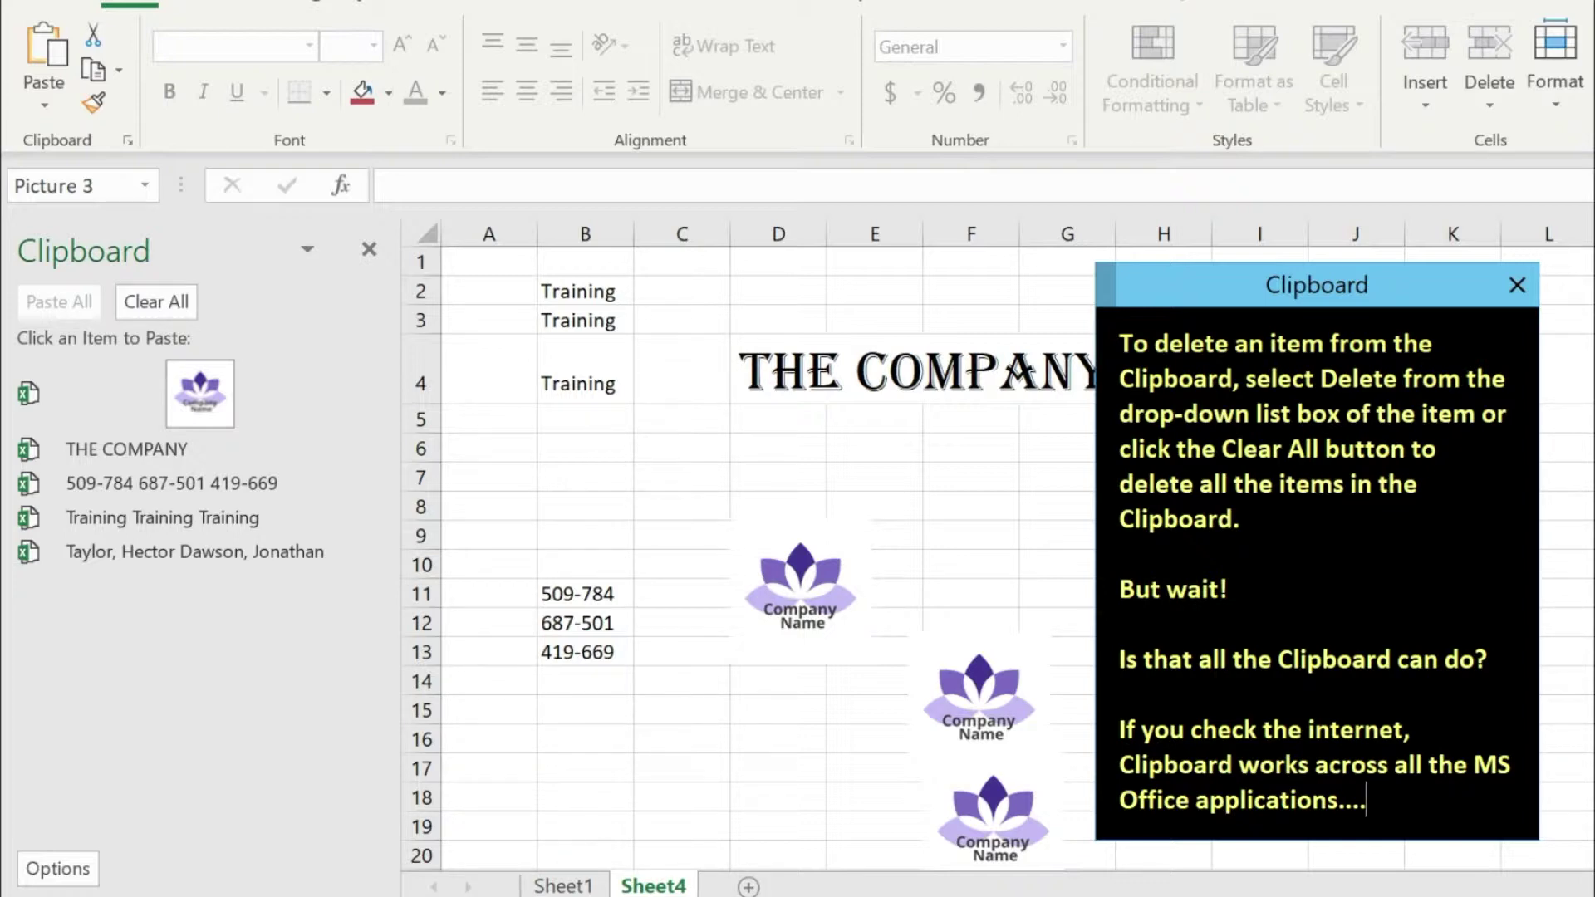
key("Return")
key("Return")
type("hmmm....")
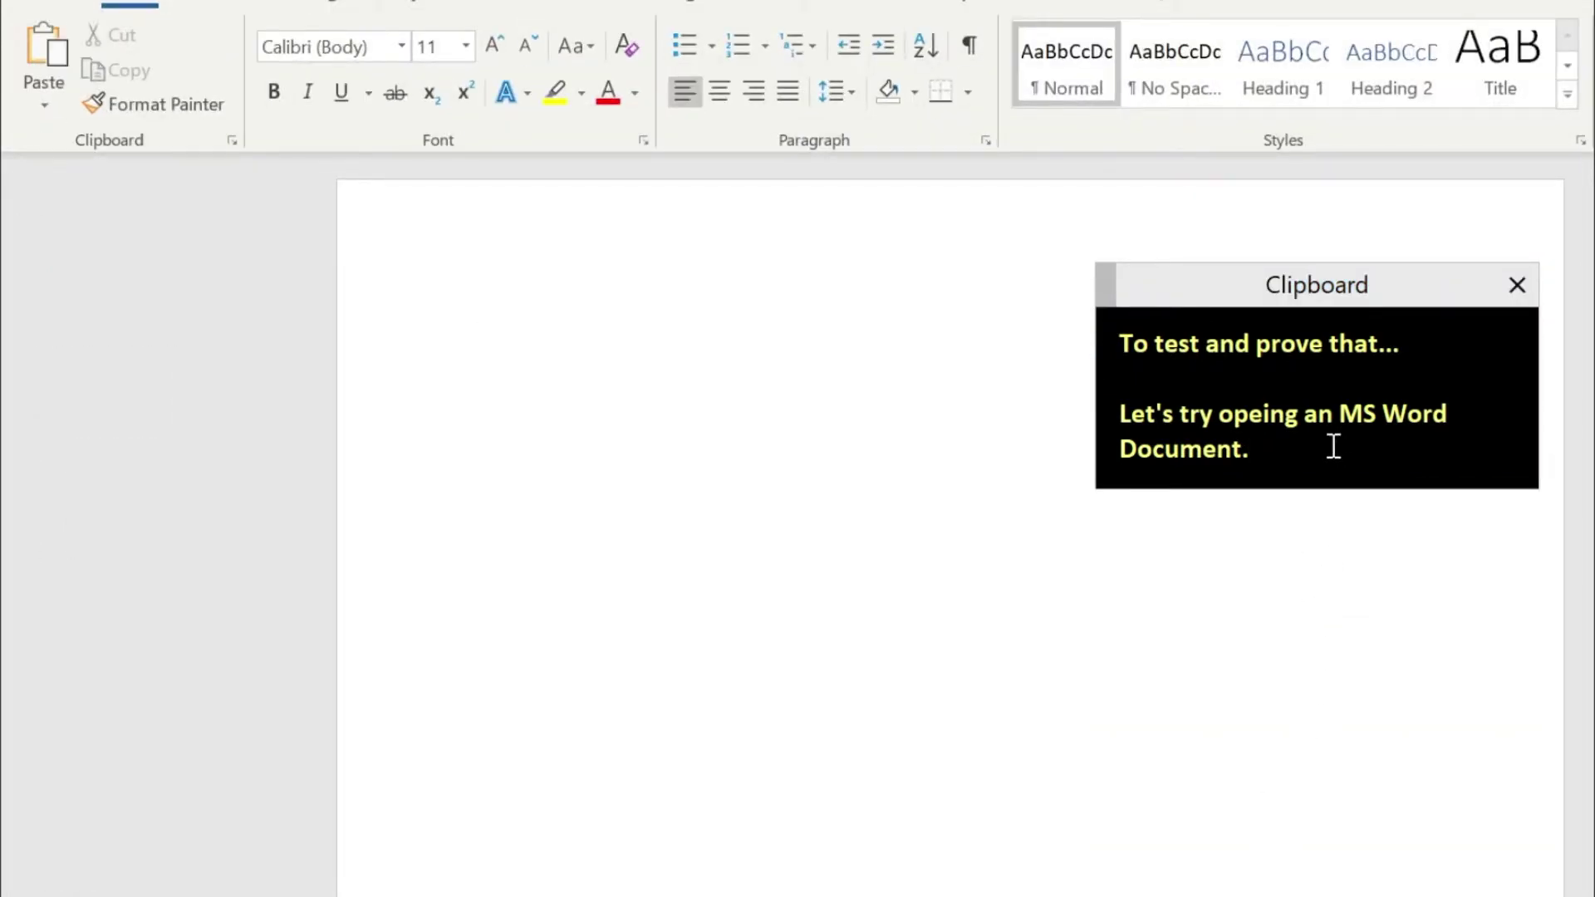
Paste "Hey, it's got a Clipboard too!" and "Let's open it." into the note and show the Clipboard pane in Word.
left_click(1334, 446)
key("ctrl+v")
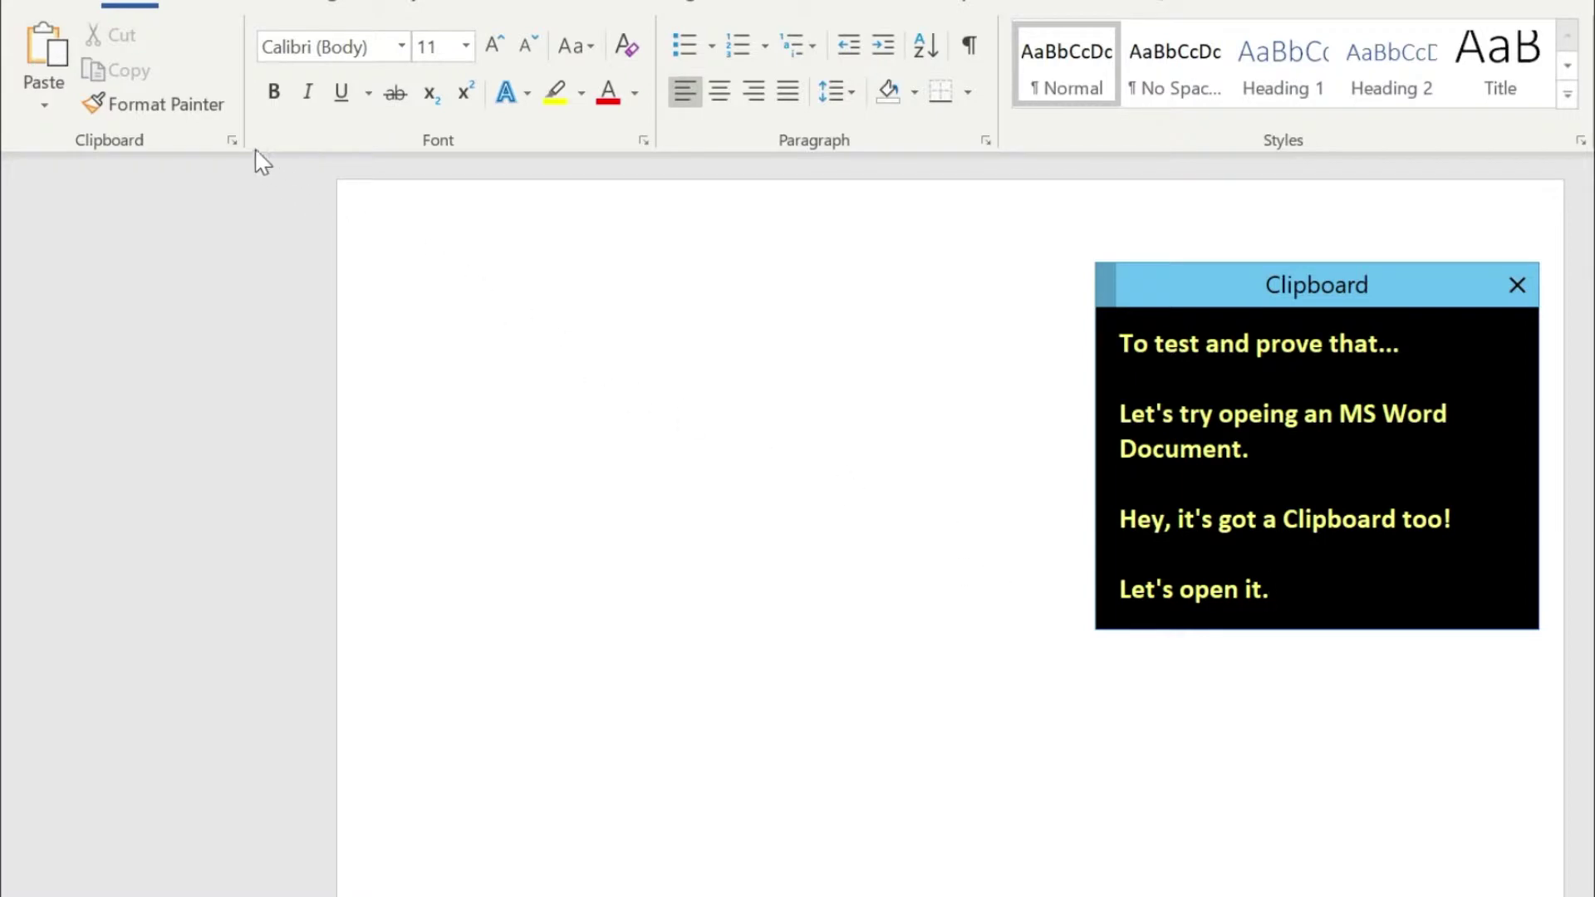
left_click(233, 141)
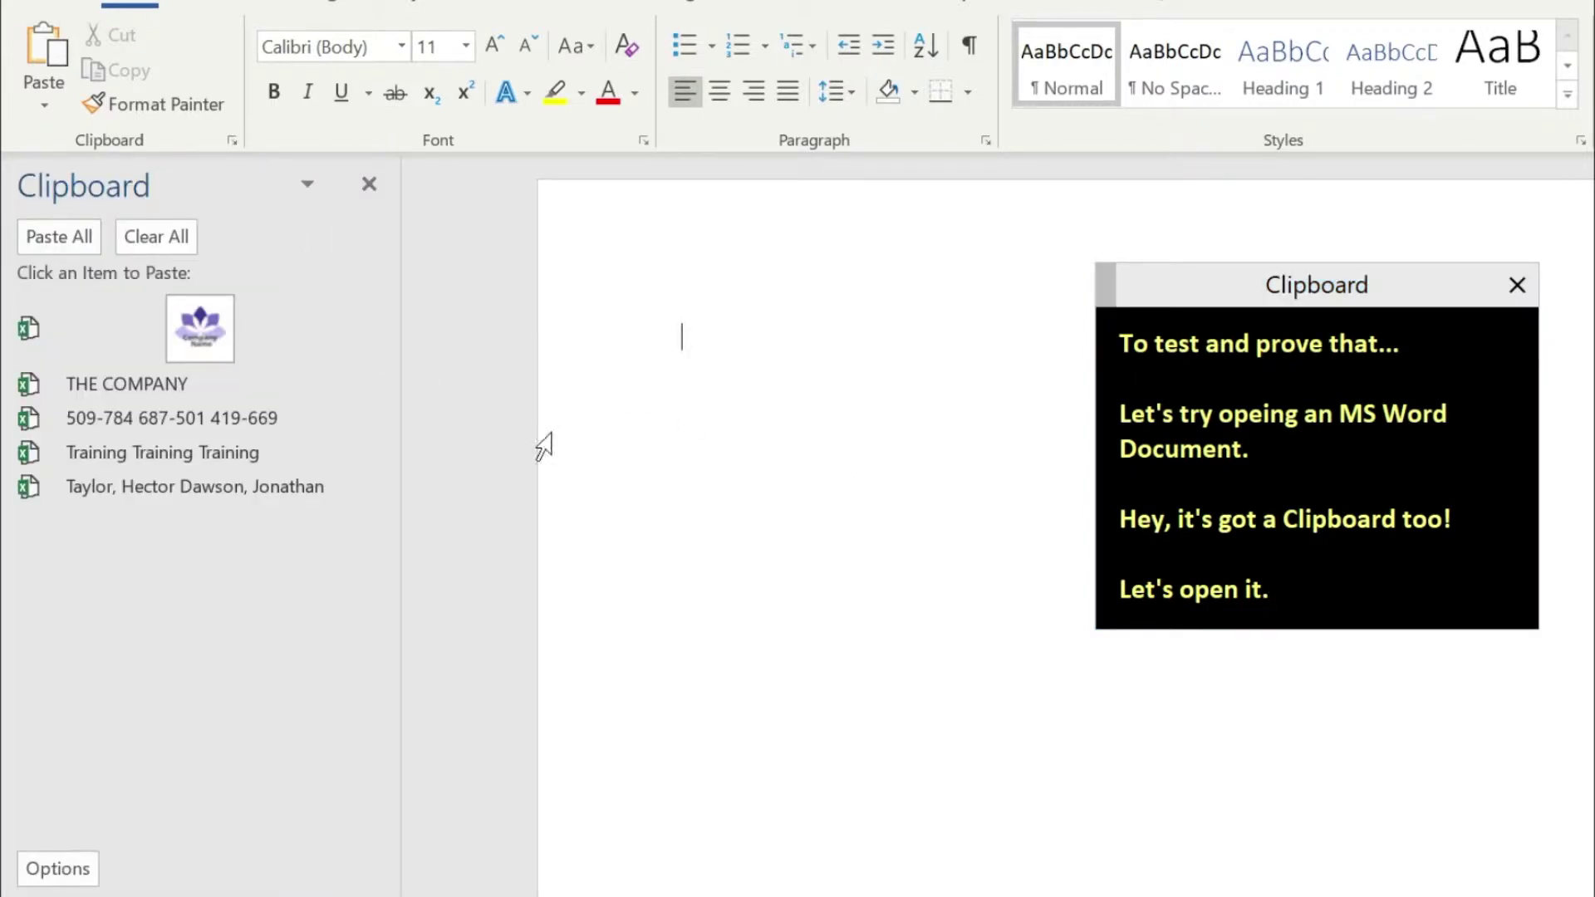
Add "Surprise!" and "The items from MS Excel are there and you can paste it in Word too!" to the note.
left_click(1323, 579)
key("Return")
key("Return")
type("Surprise!")
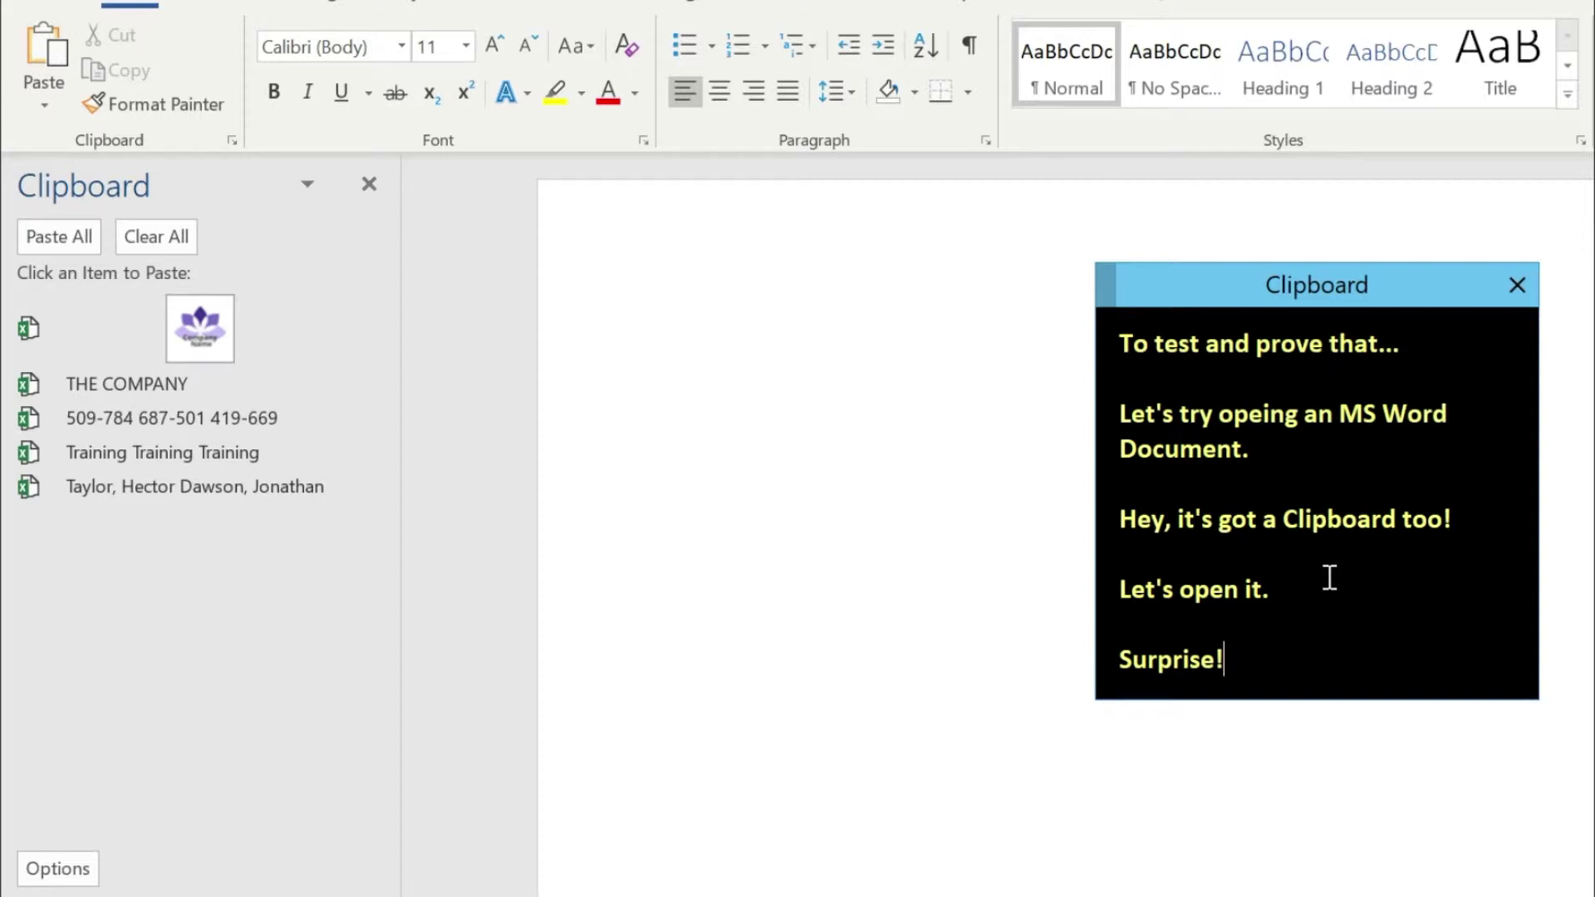
key("Return")
key("Return")
type("The items from MS Excel are there and you can paste it in Word too!")
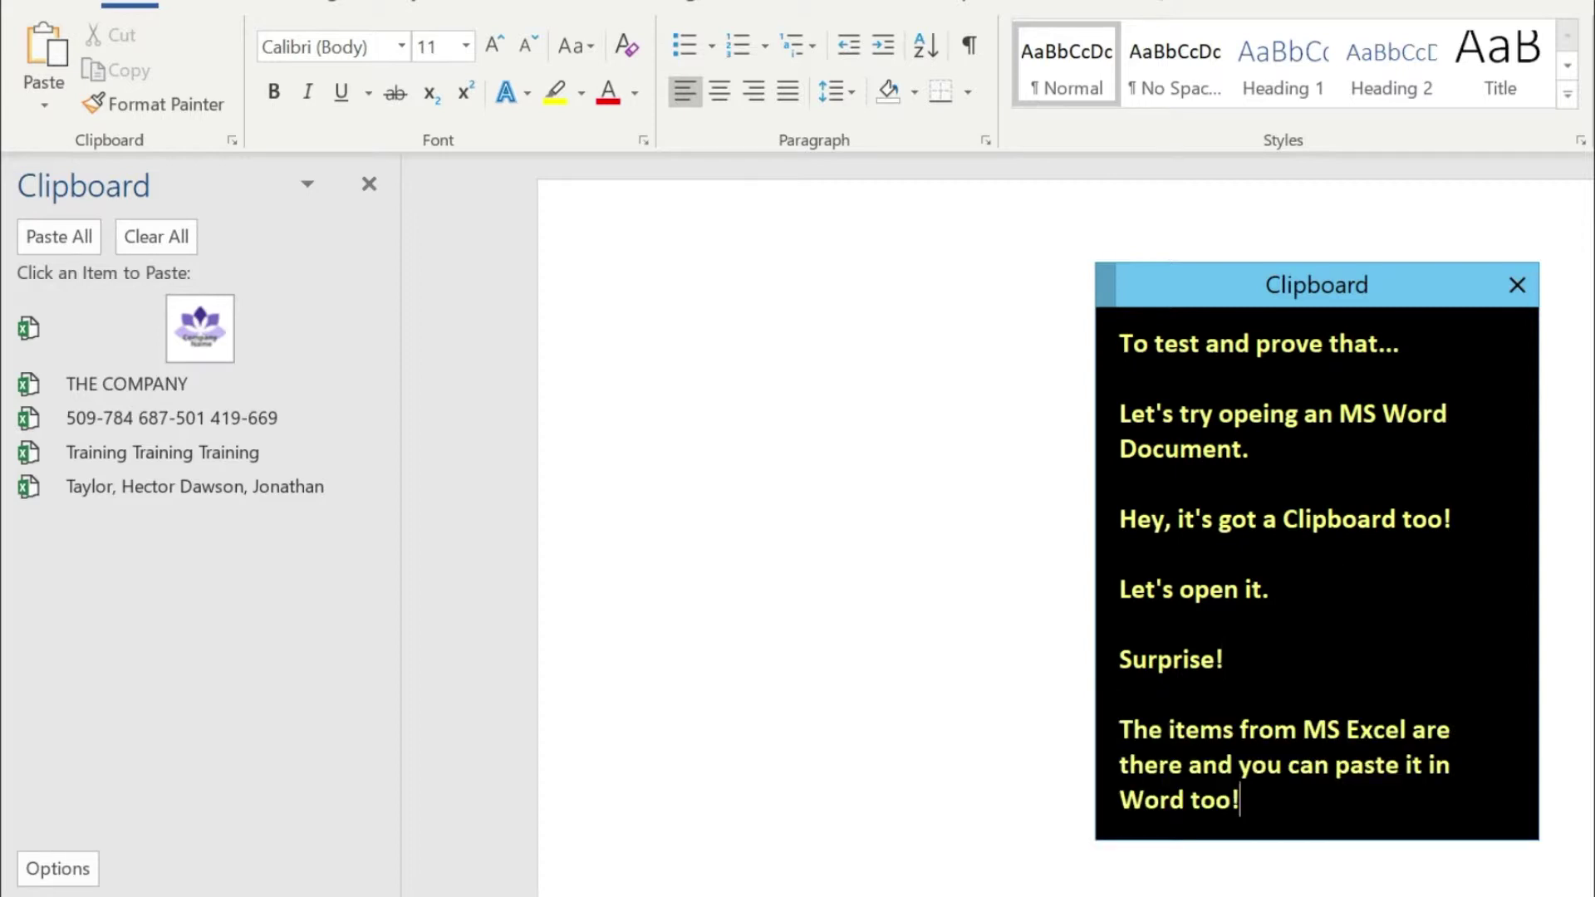
Paste the Empl-ID item twice, the company logo and the employee names item into the blank Word document.
left_click(763, 319)
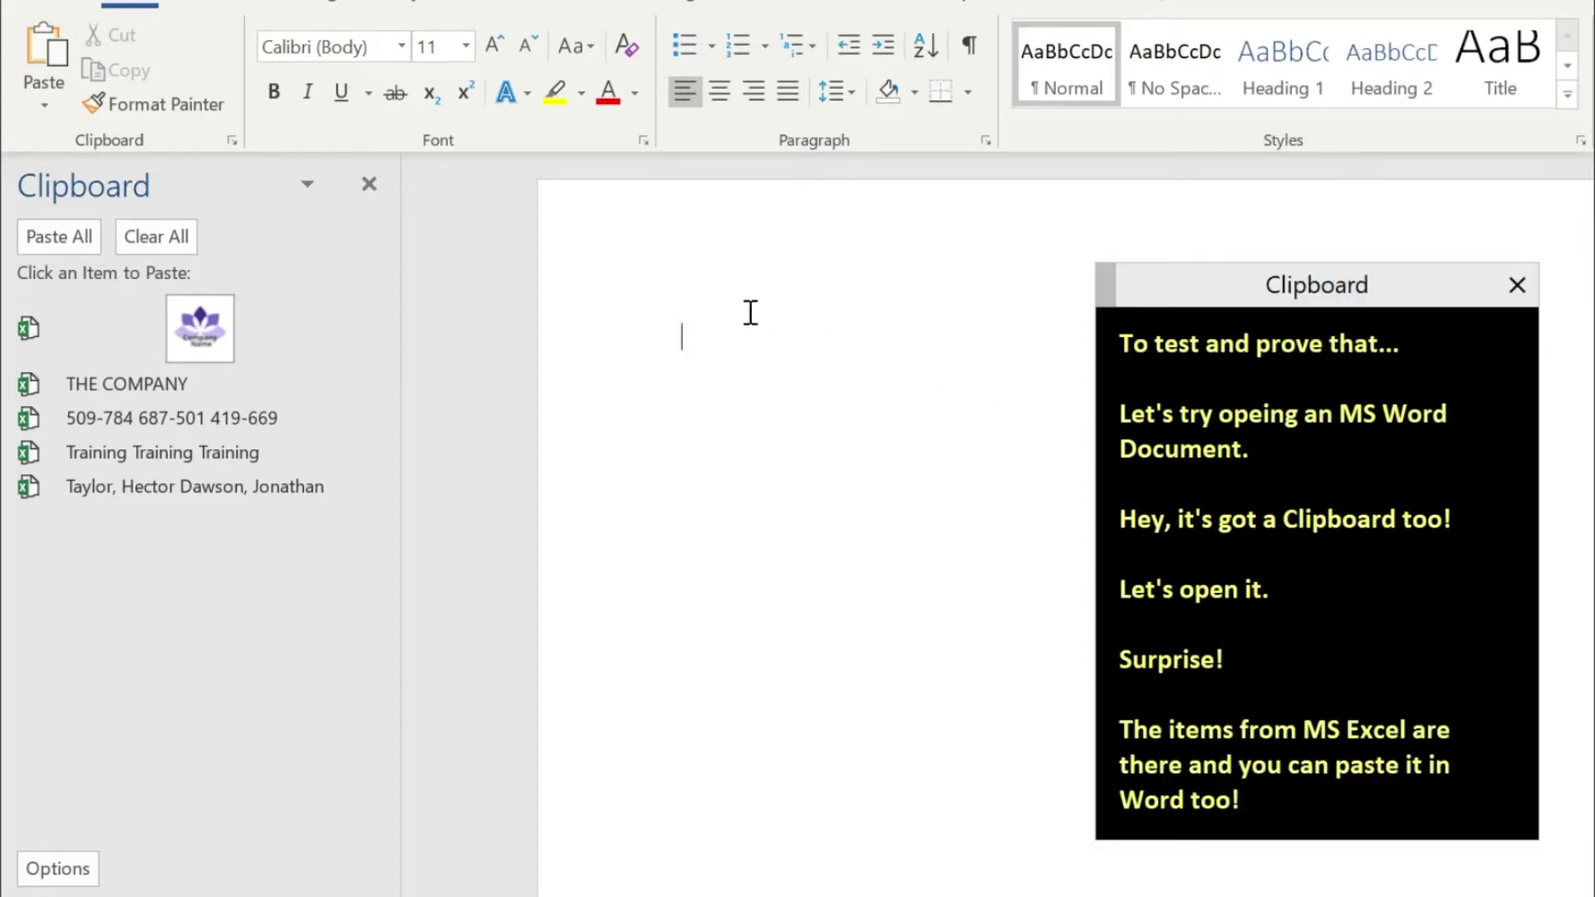
left_click(131, 415)
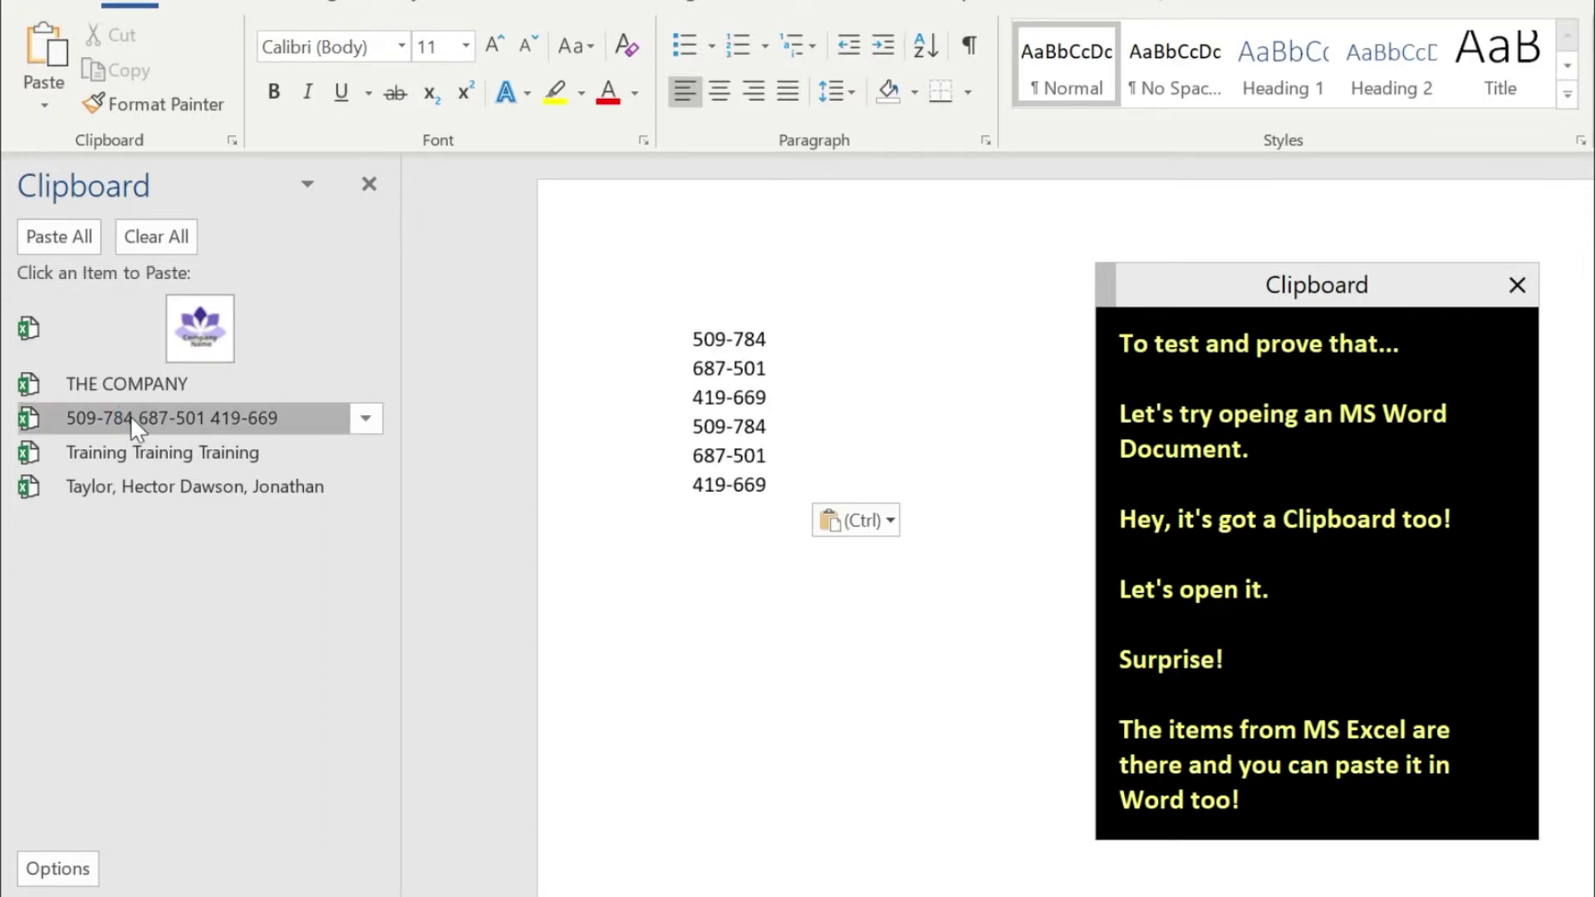
left_click(214, 349)
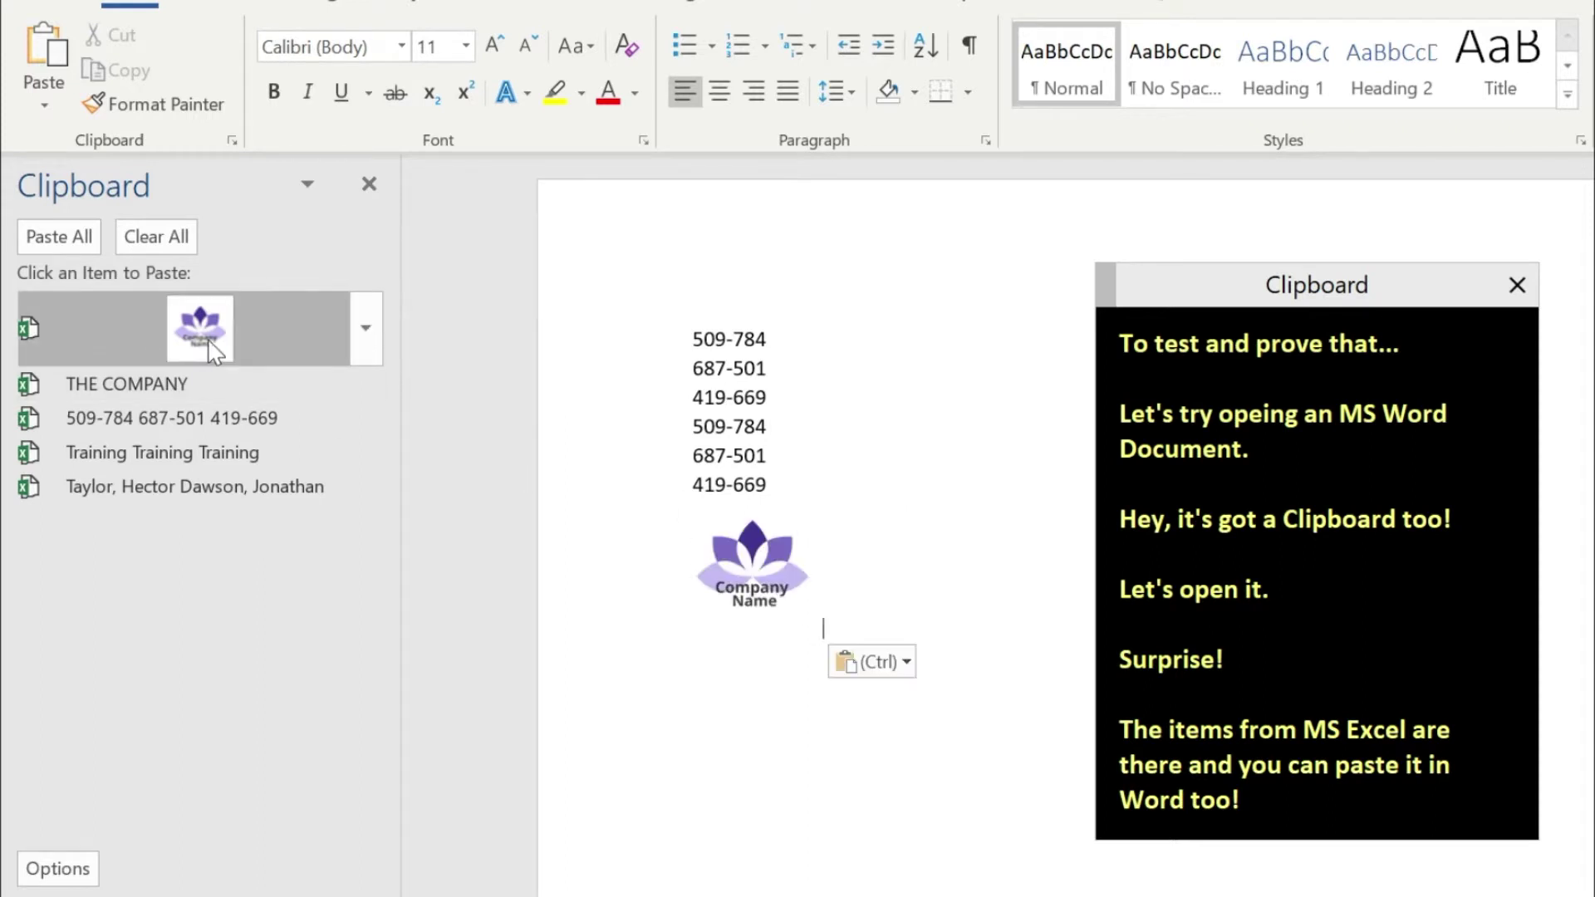
left_click(216, 490)
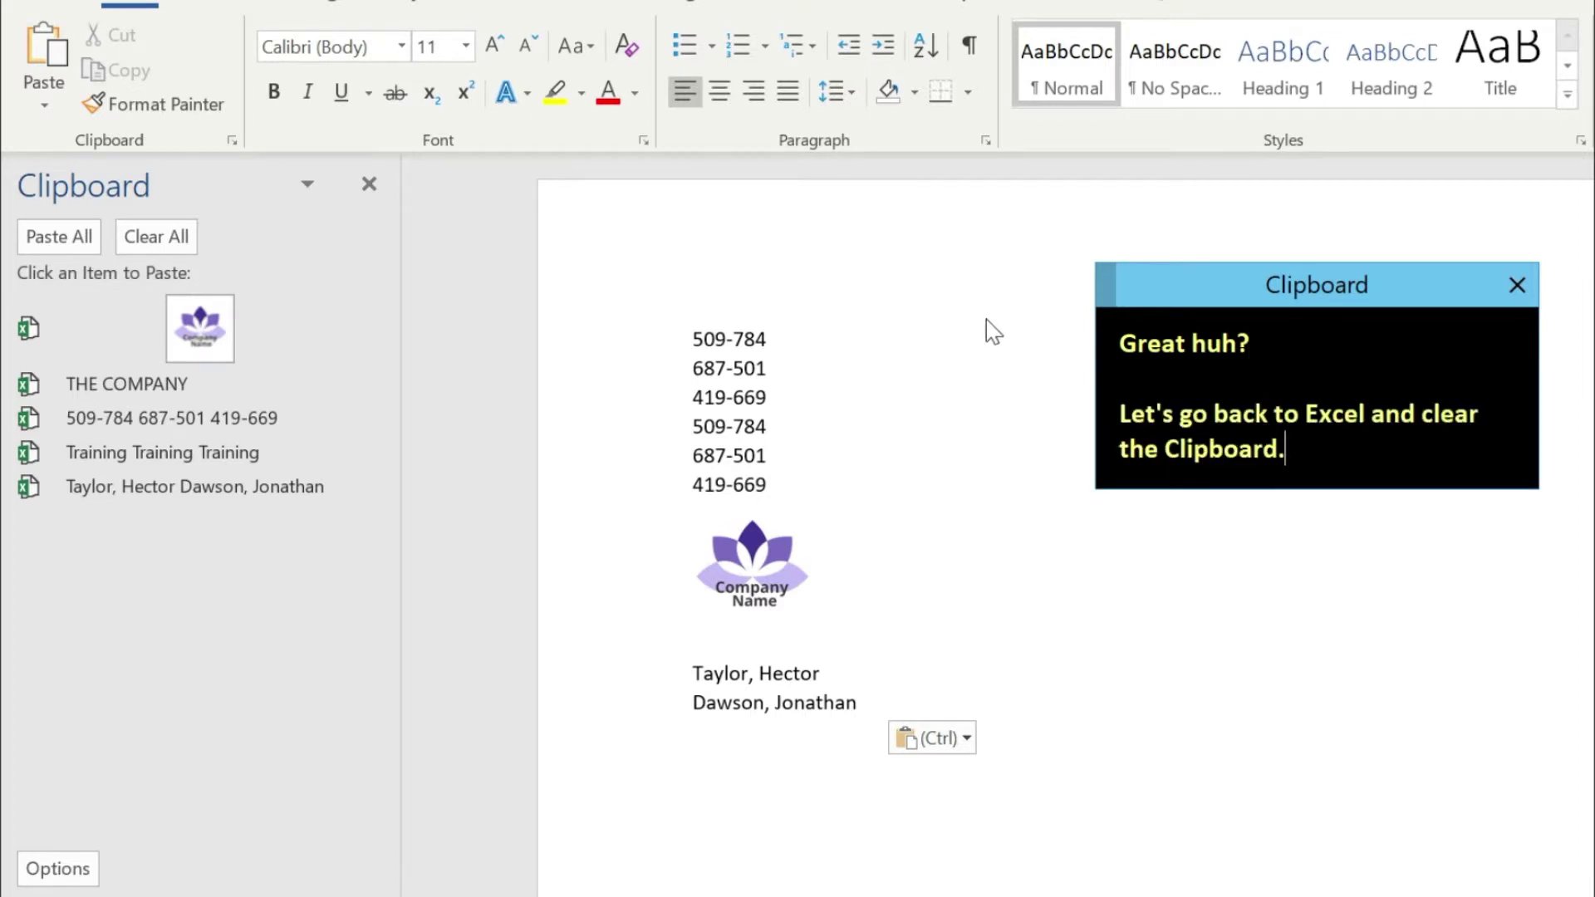
Switch back to Excel, clear all collected Clipboard items and close the Clipboard pane.
key("alt+Tab")
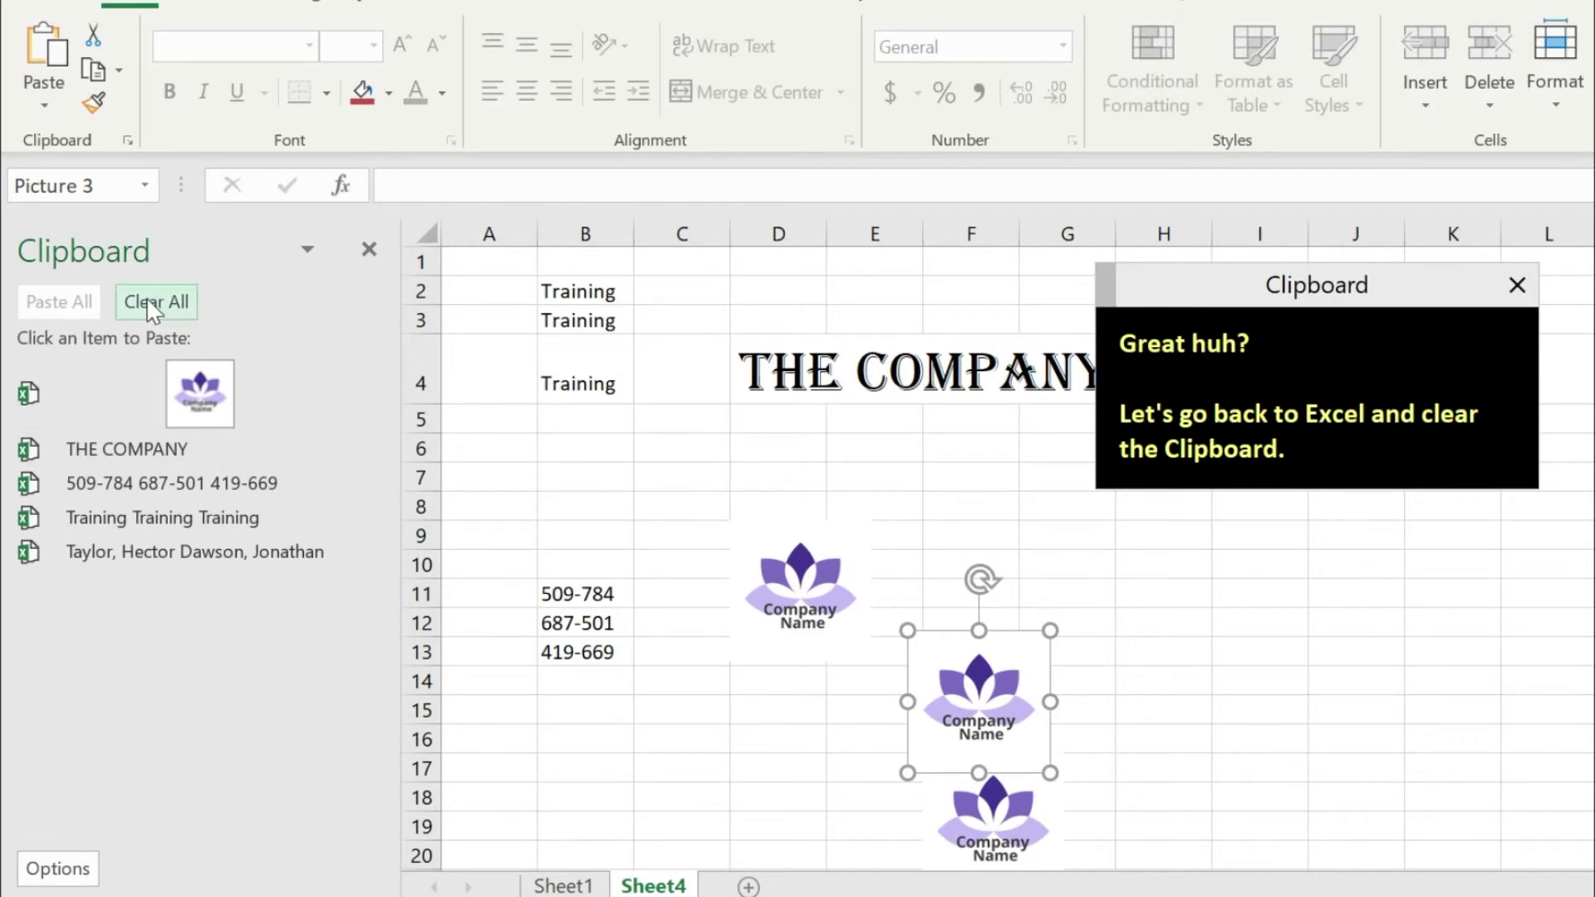
left_click(178, 308)
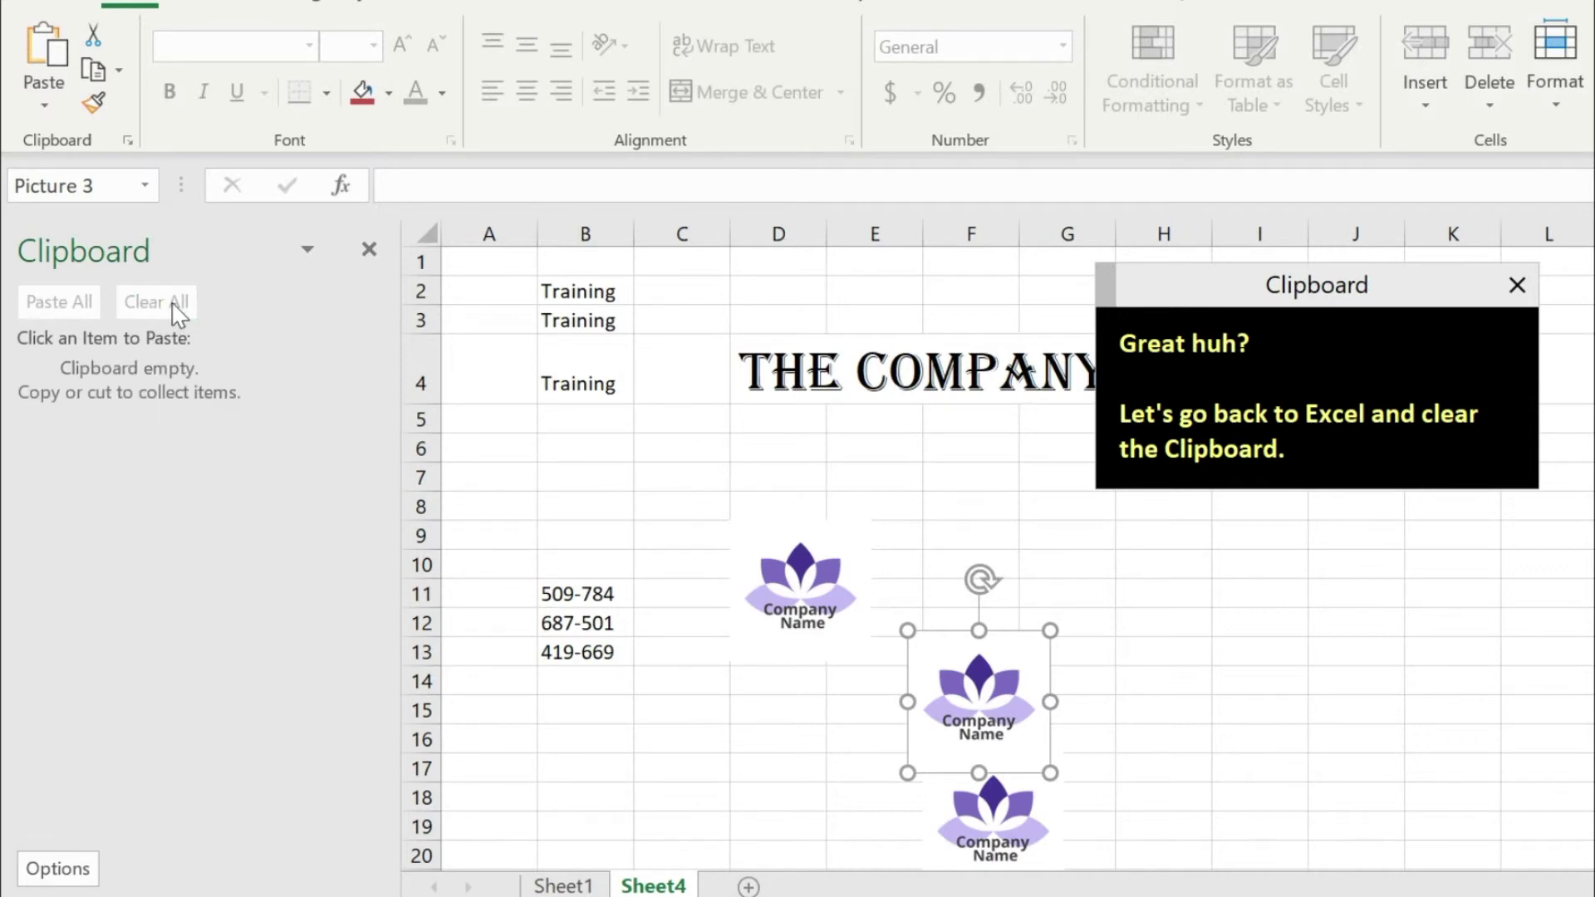
left_click(368, 248)
left_click(1347, 446)
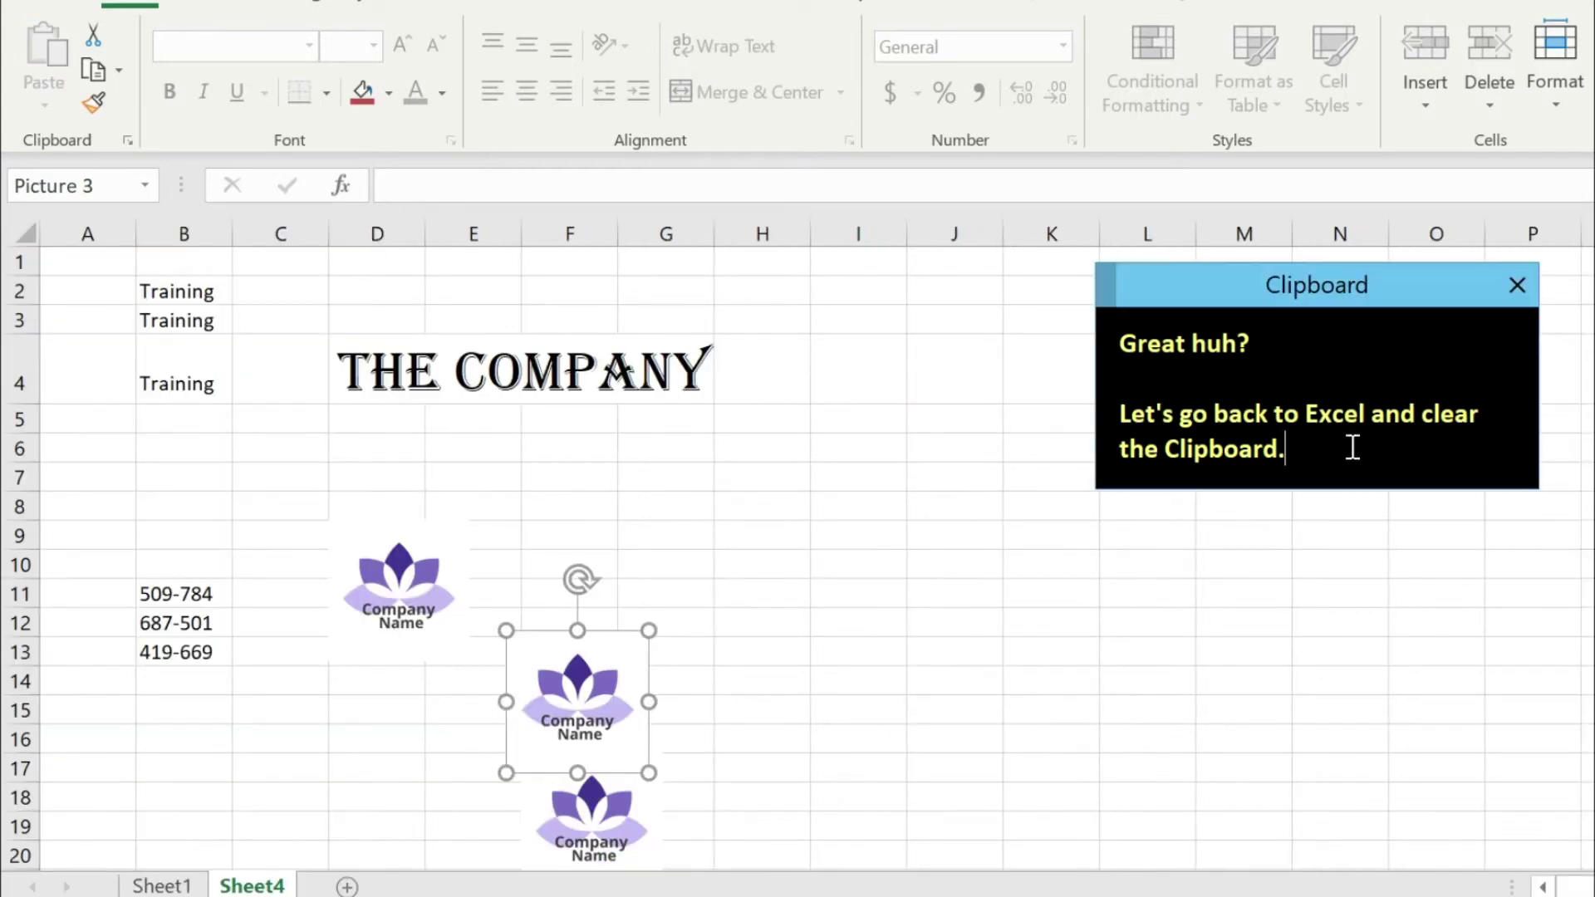